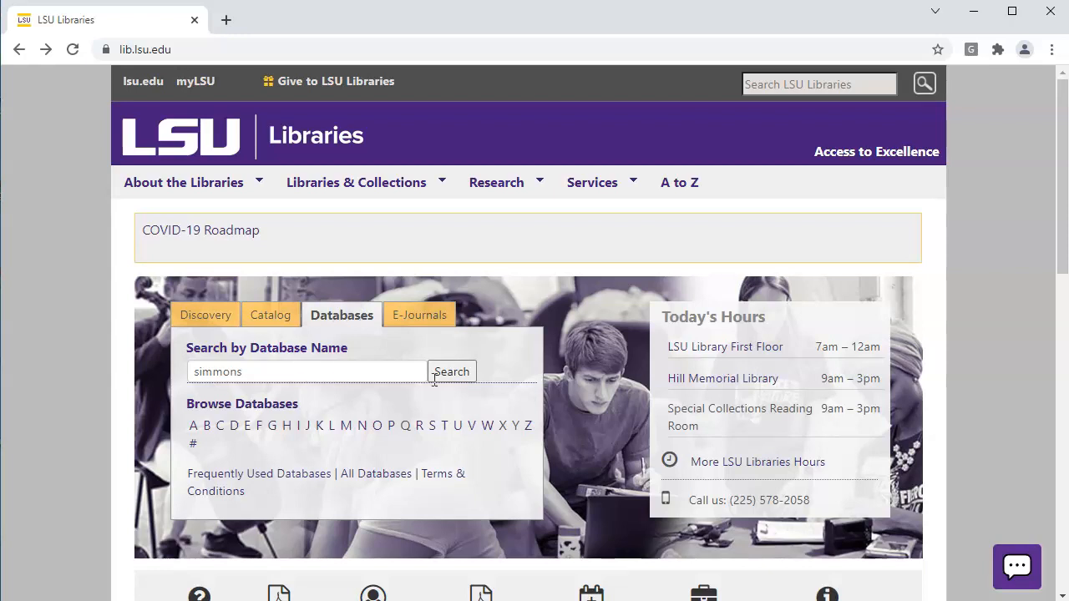
- Run the library database search for "simmons" and open the Simmons Insights database
click(452, 375)
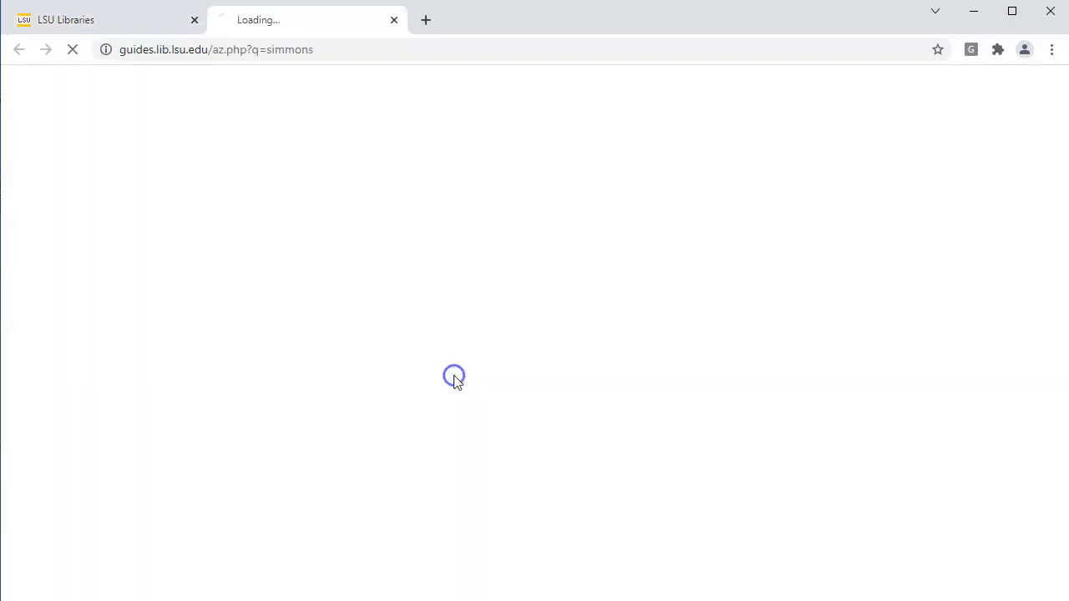
scroll(298, 469, down, 3)
scroll(299, 471, down, 1)
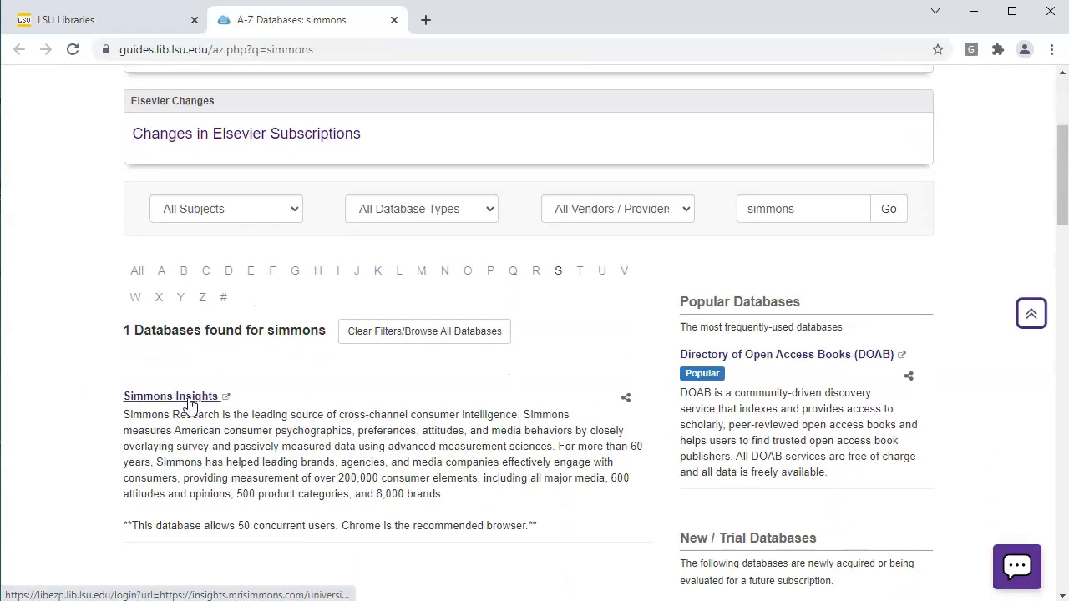
click(178, 398)
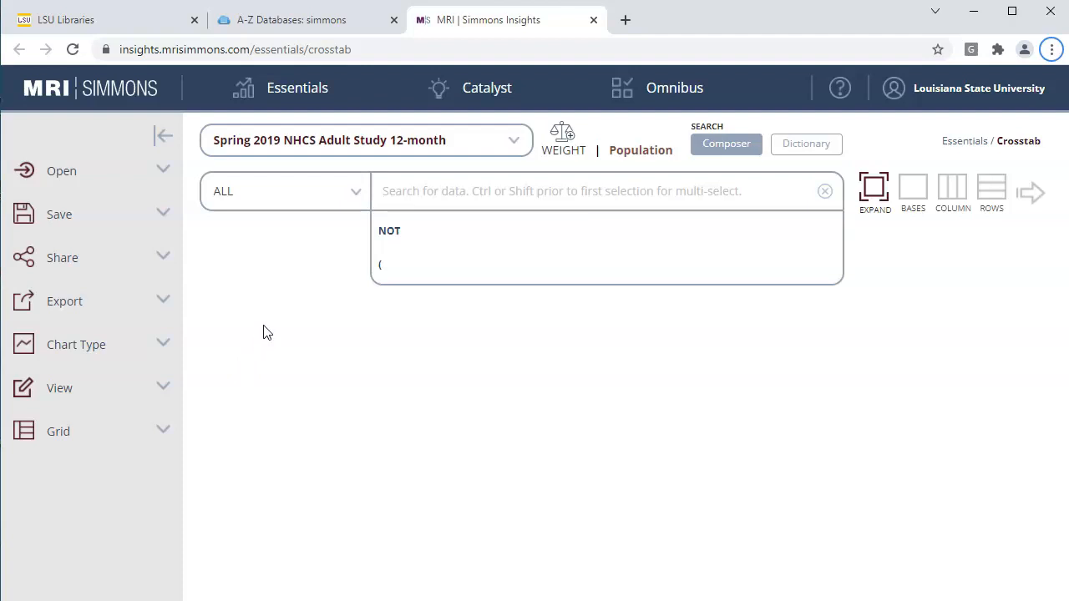
- Open Quick Reports and select the Spring 2019 Simmons Connect Plus study under Connect
mouse_move(282, 107)
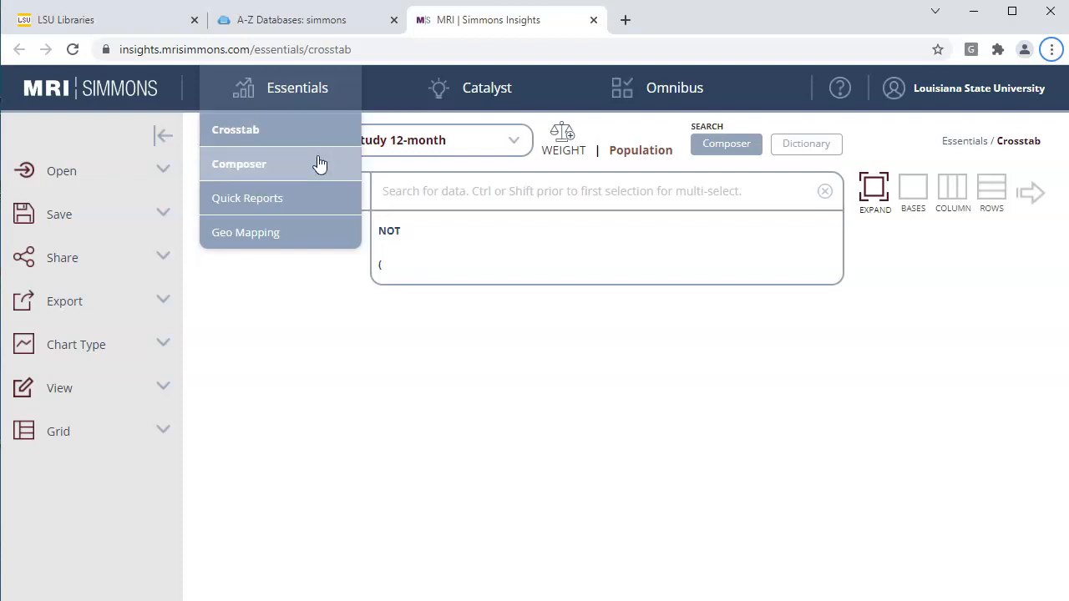
click(292, 200)
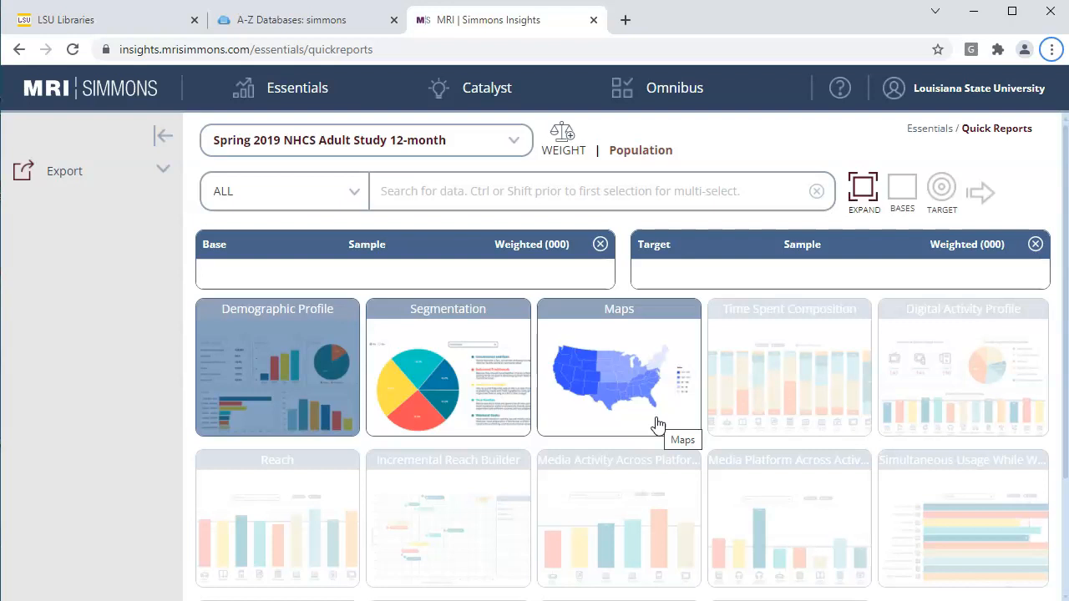
click(511, 144)
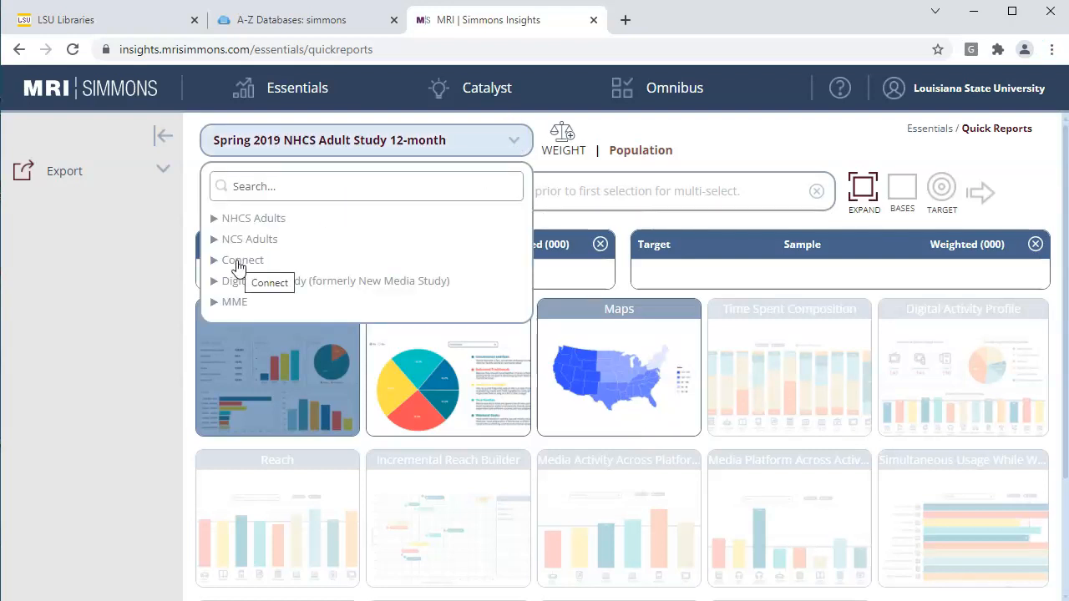
click(238, 264)
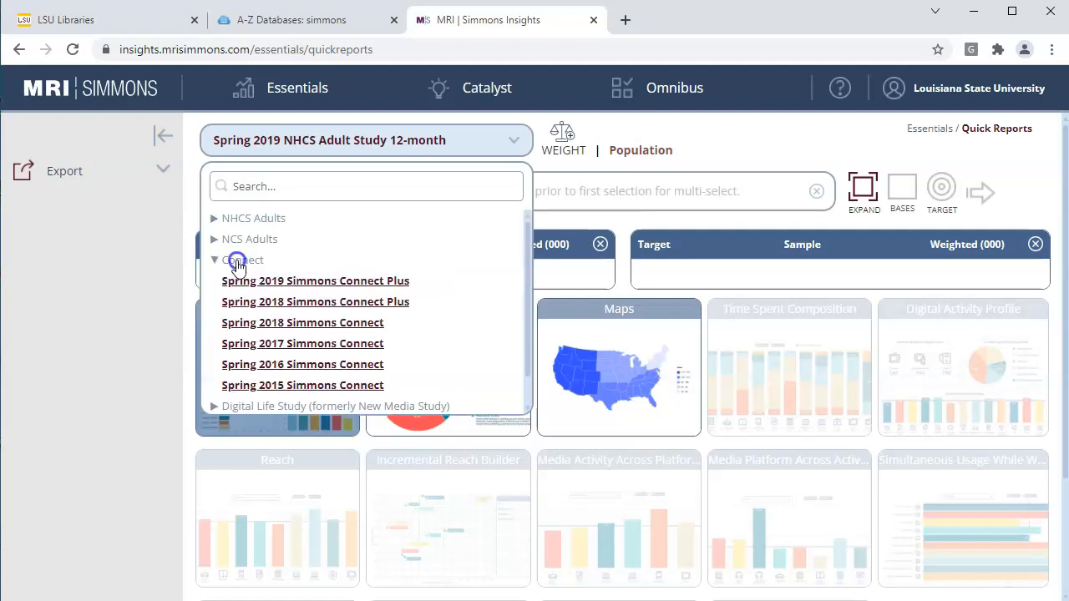
click(395, 284)
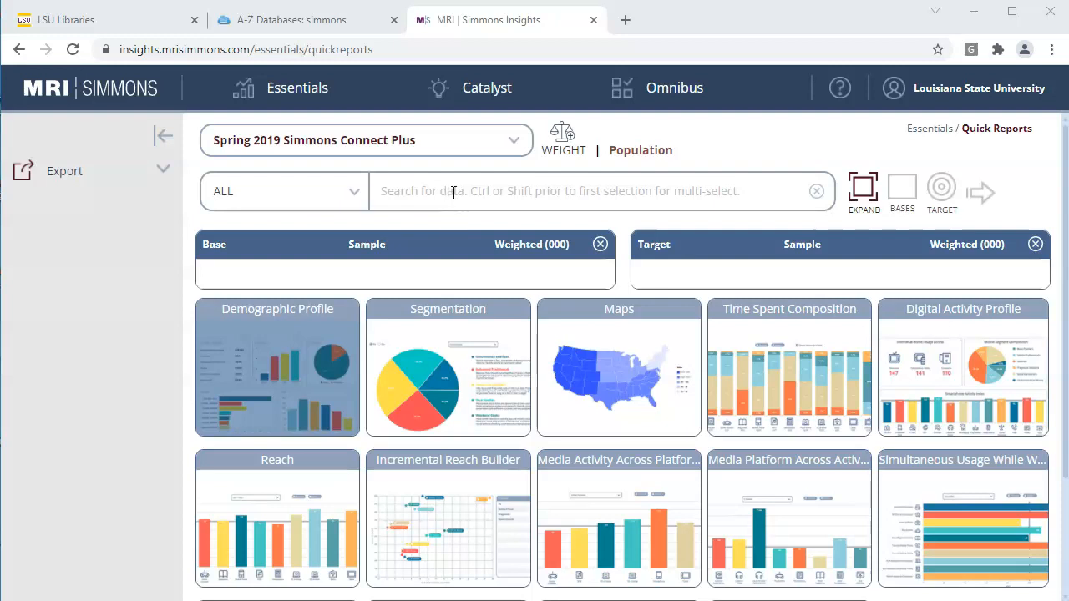
- Search the study data for "generation x" and "tailgating", clearing each search
click(454, 193)
text(g)
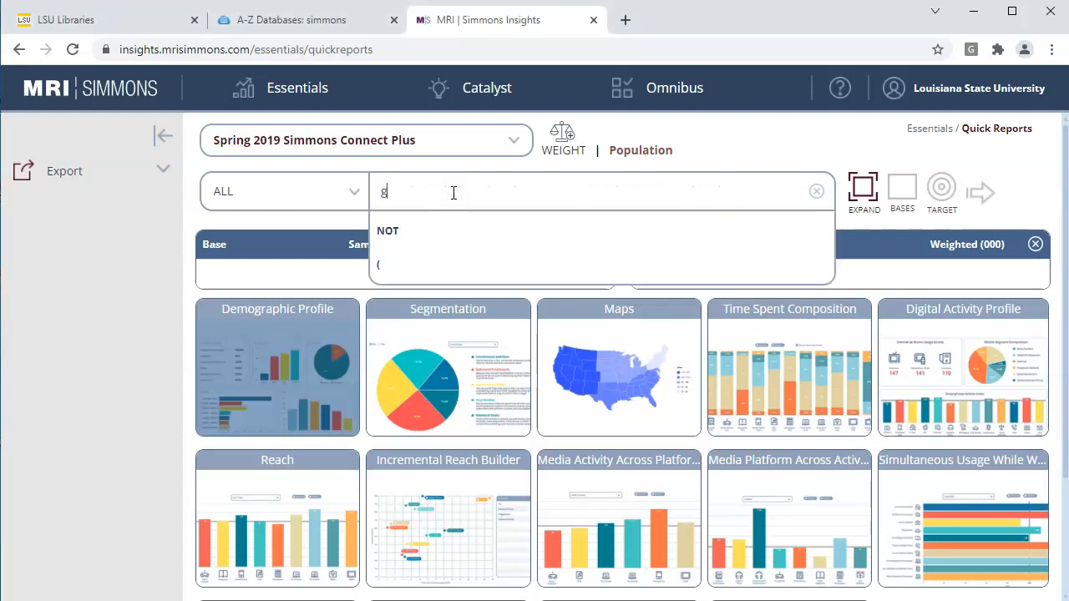
text(eneration x)
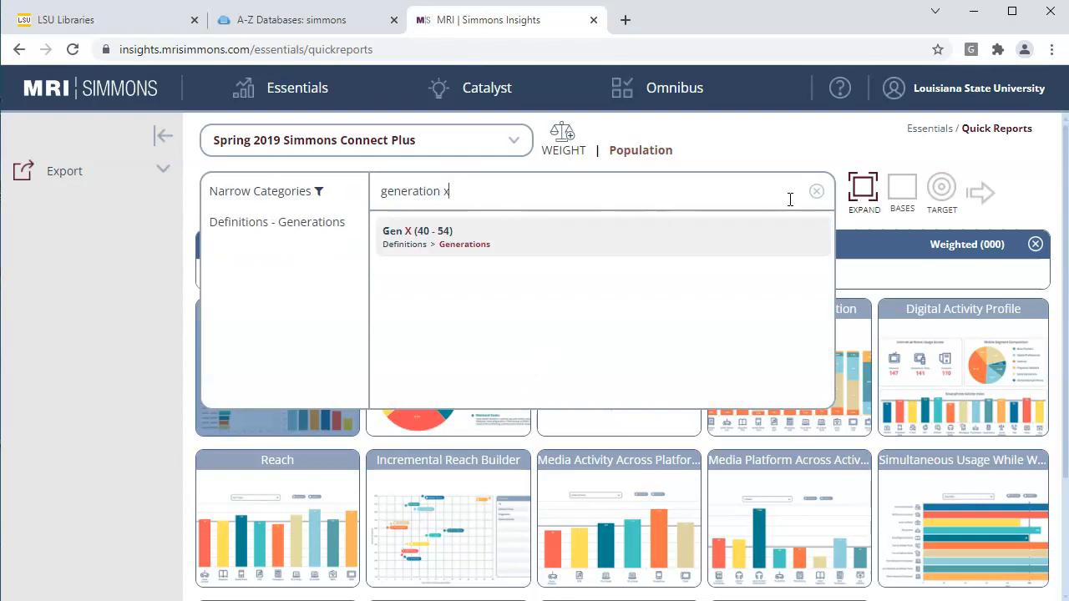
click(815, 194)
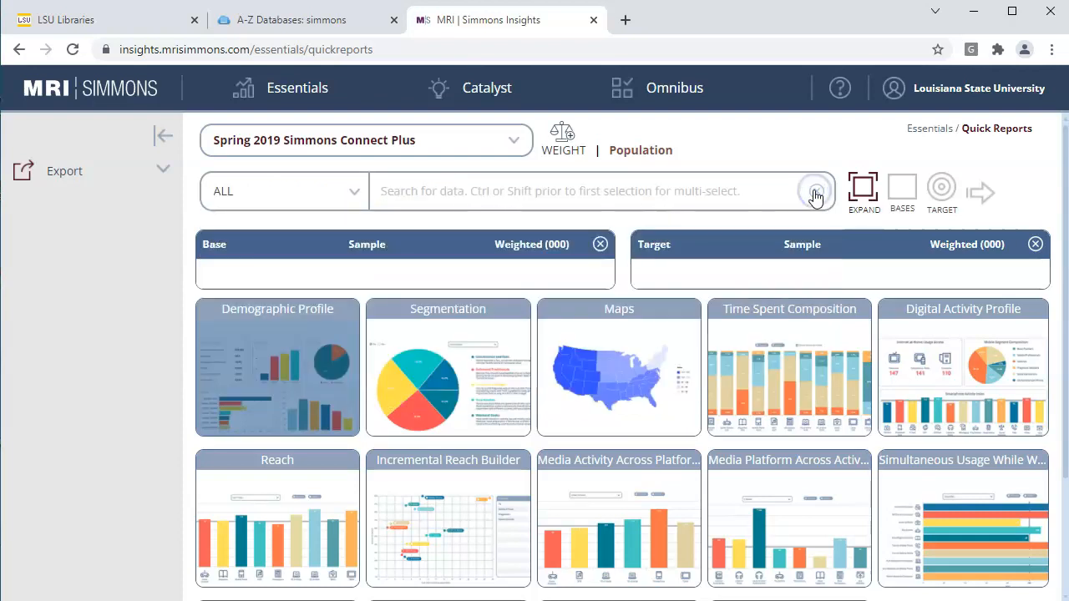
text(tailgating)
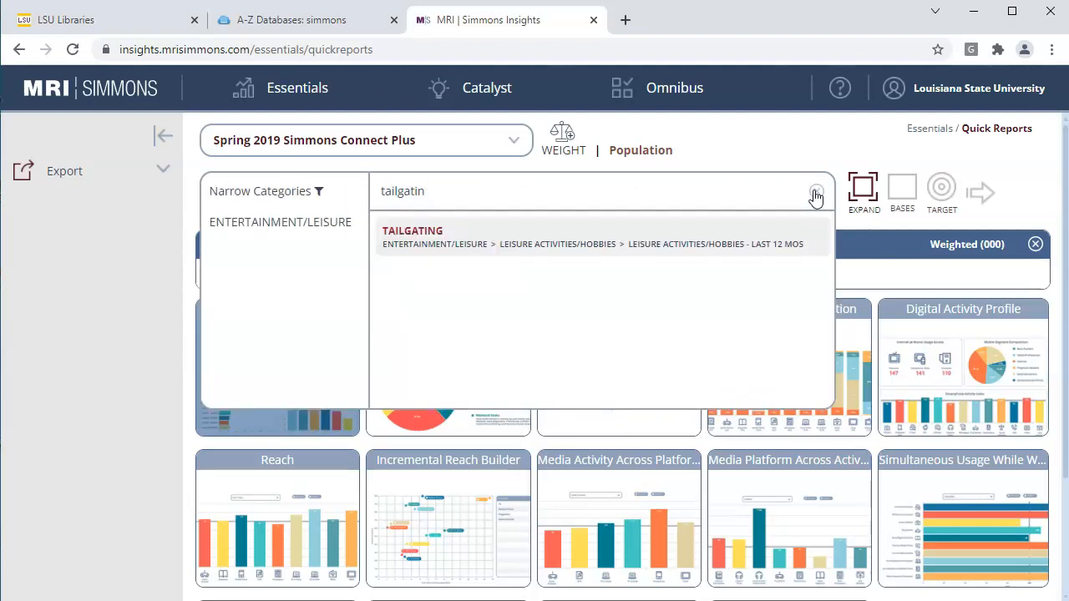
click(814, 195)
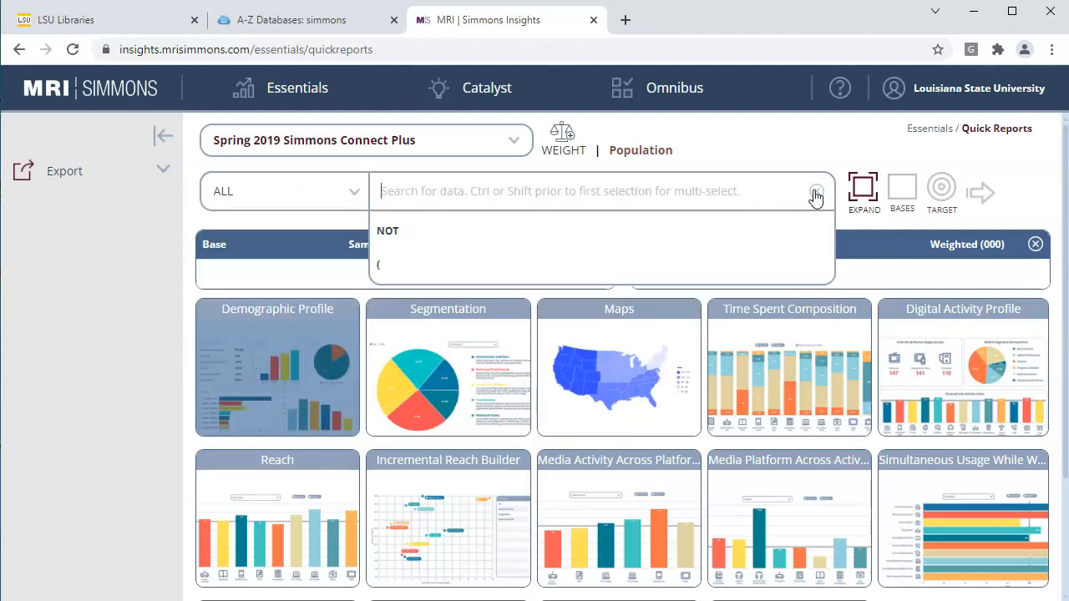
- Browse the Definitions categories and look through the groups under Generations without selecting one
click(197, 221)
click(355, 193)
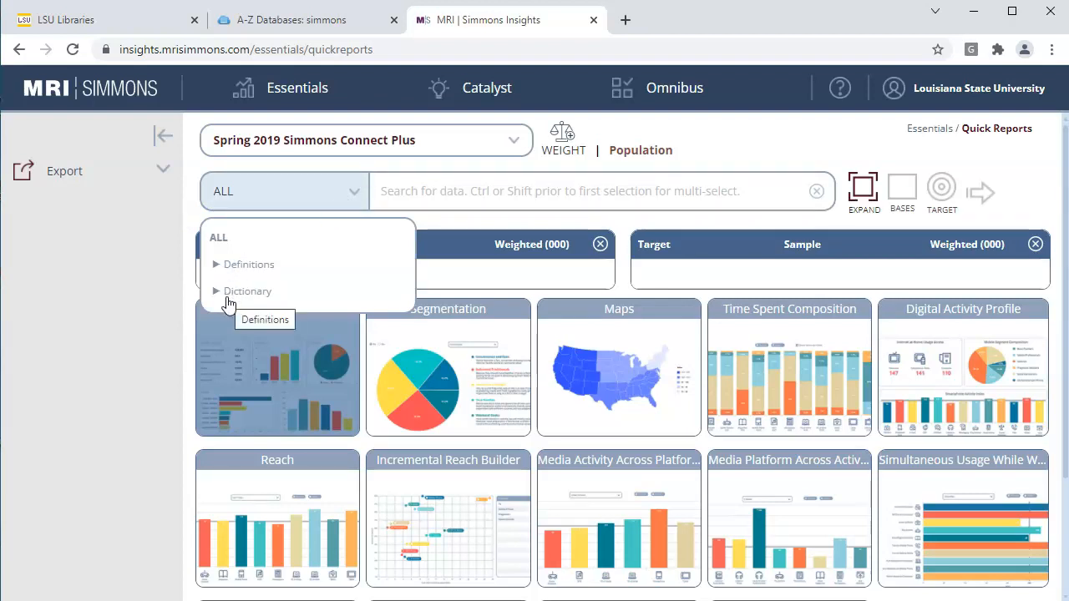
click(216, 265)
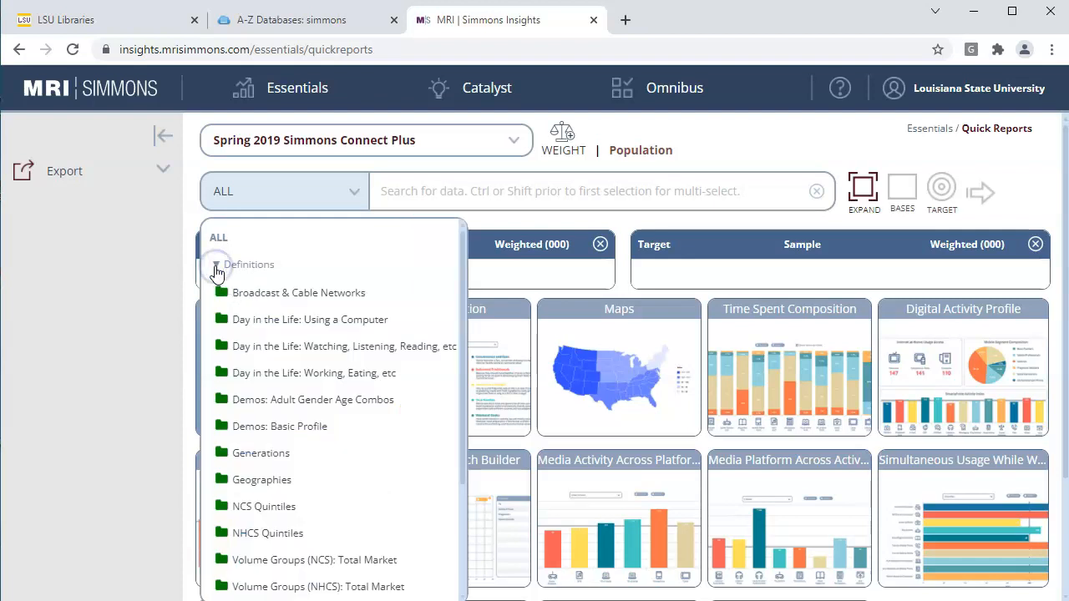
scroll(247, 367, down, 5)
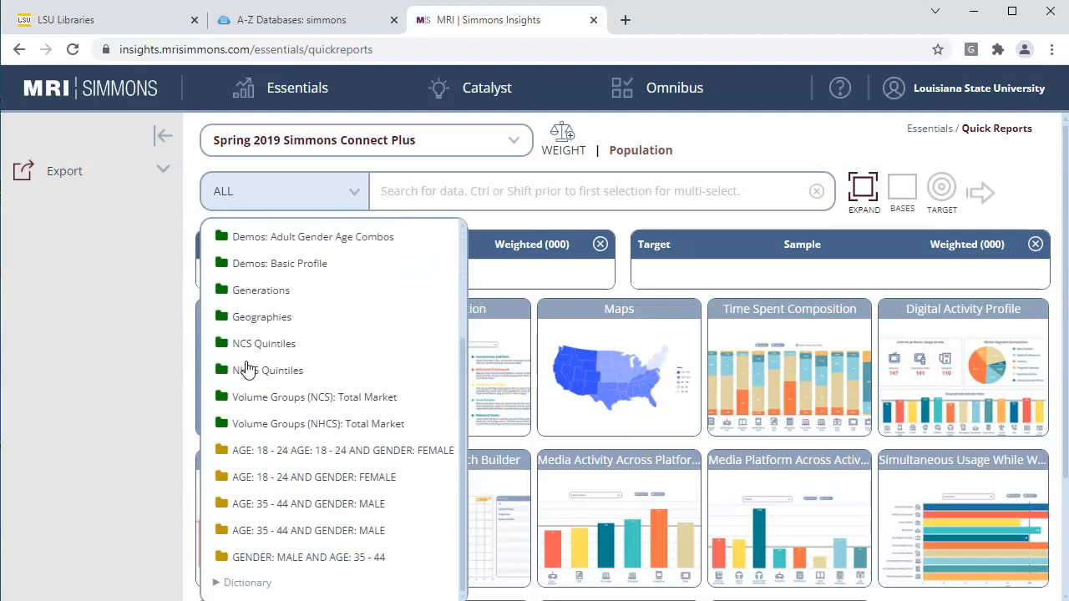
scroll(248, 372, up, 5)
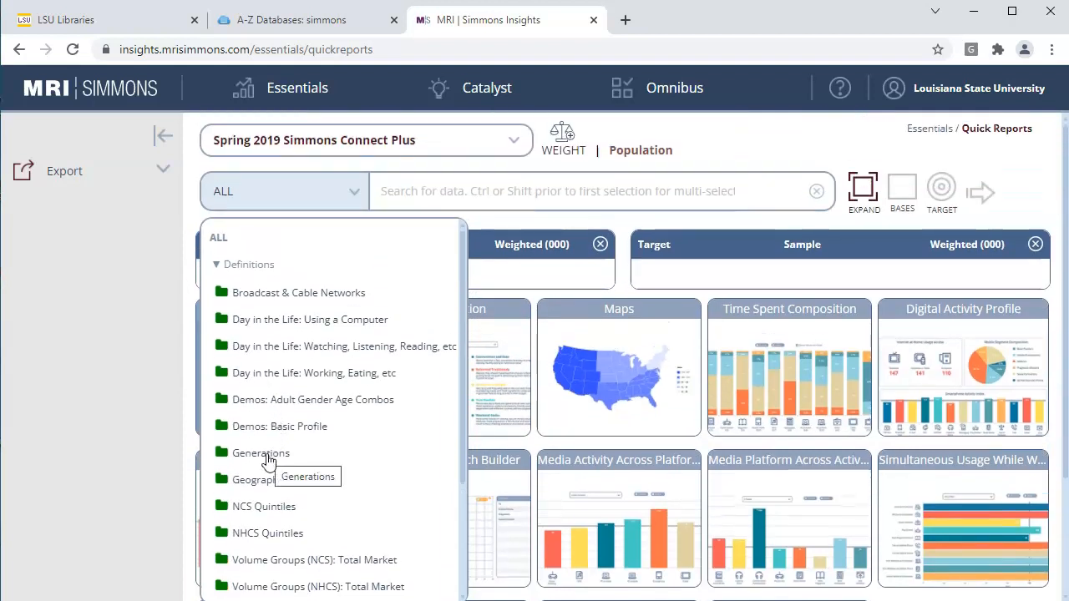
click(261, 452)
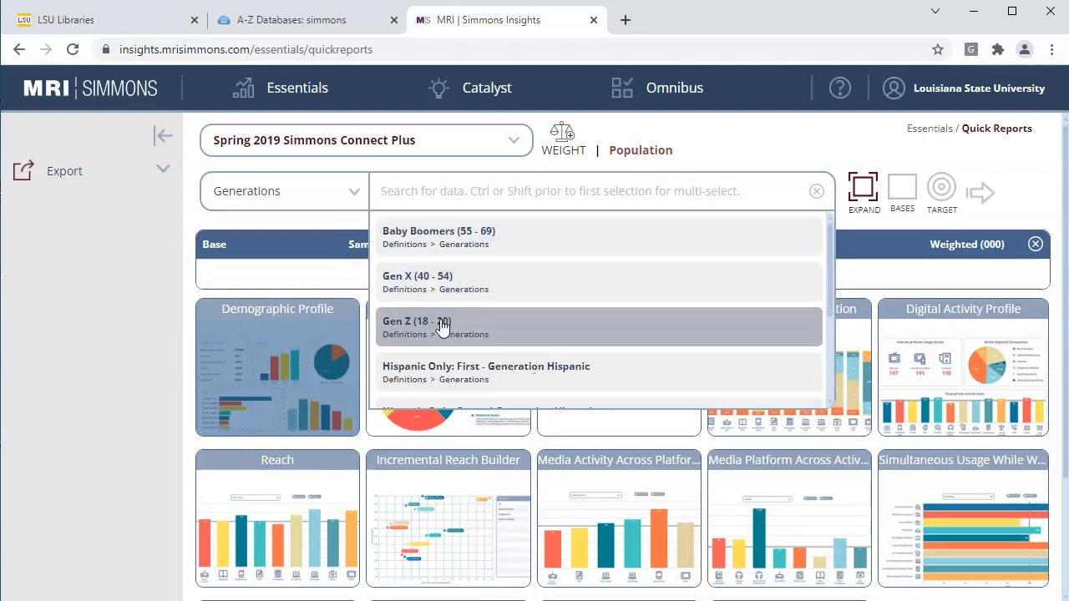
click(386, 249)
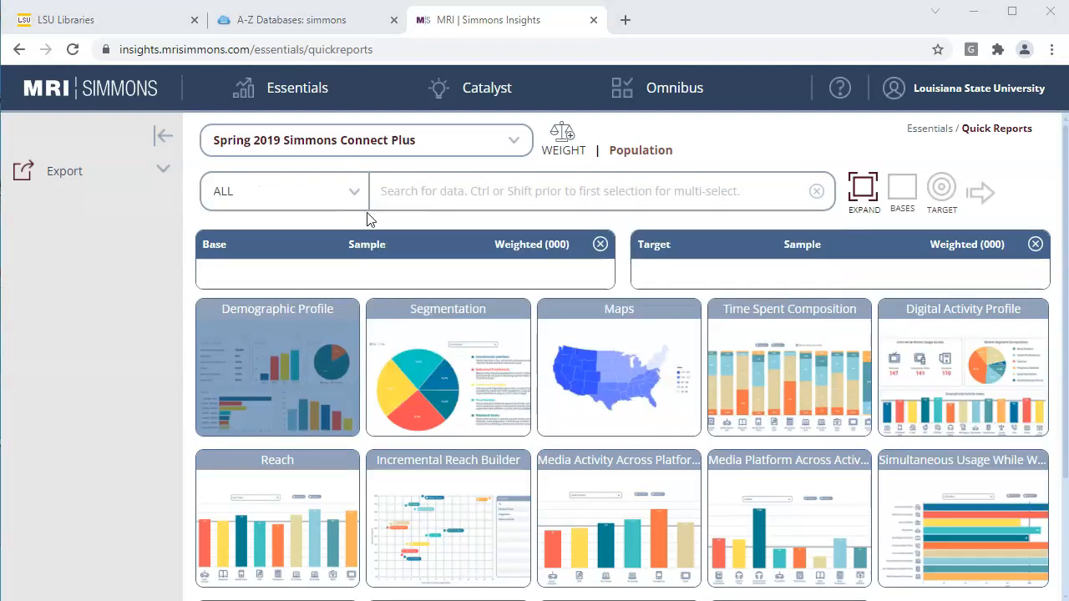
- Browse the Dictionary categories down to the personal information questions under Lifestyle (Demographics), and collapse the Dictionary
click(358, 192)
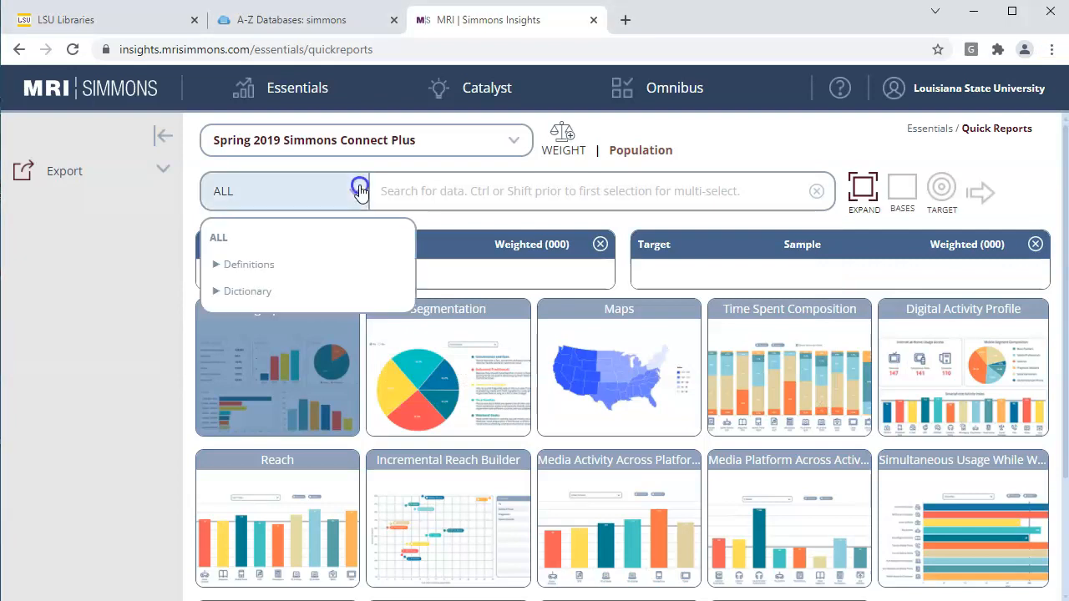
click(215, 292)
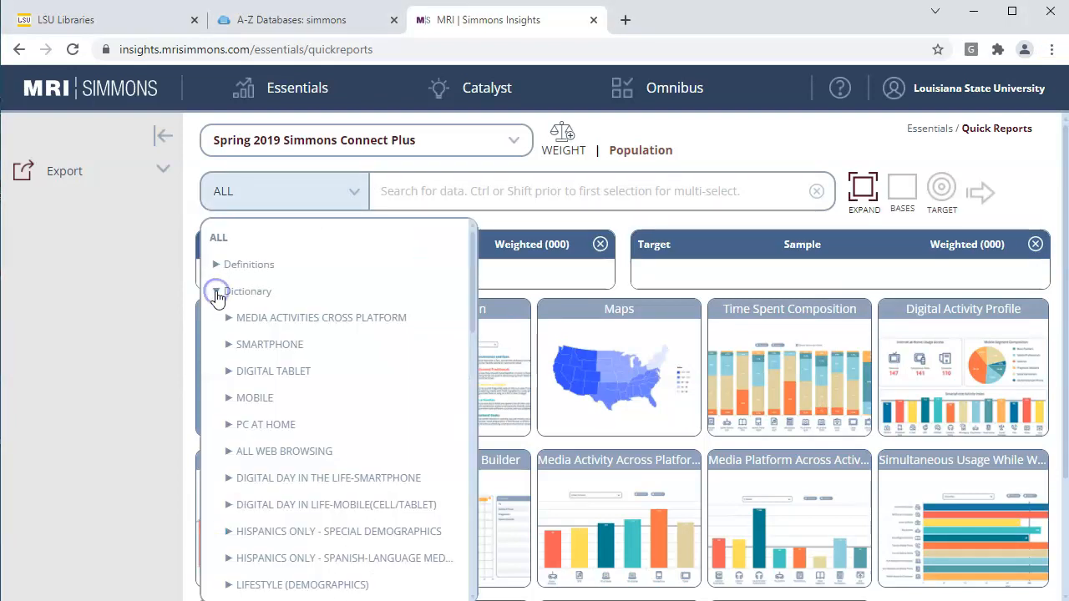
scroll(267, 405, down, 2)
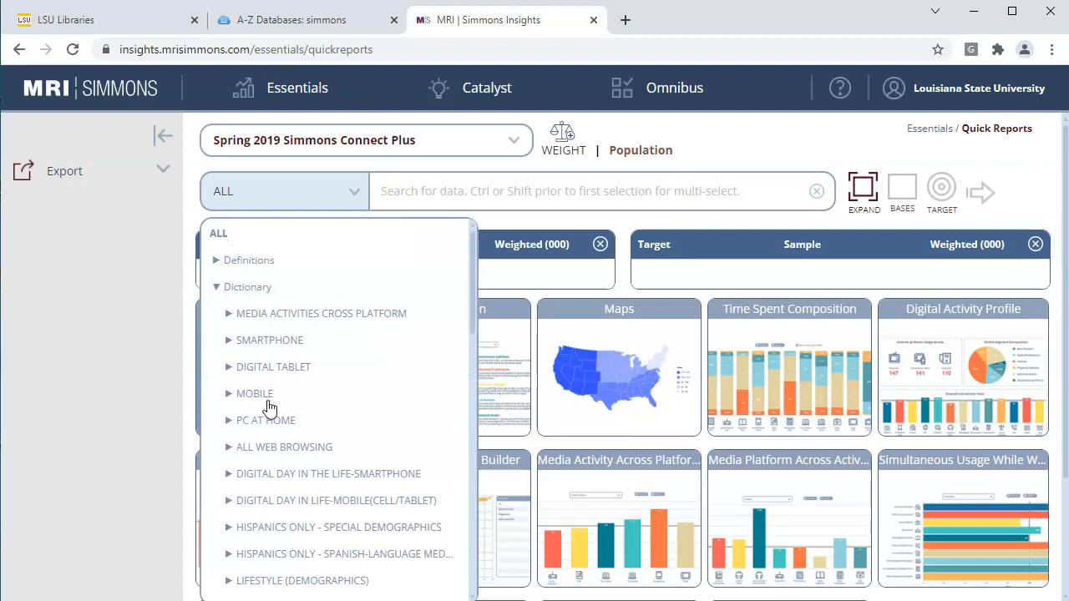
scroll(267, 406, down, 2)
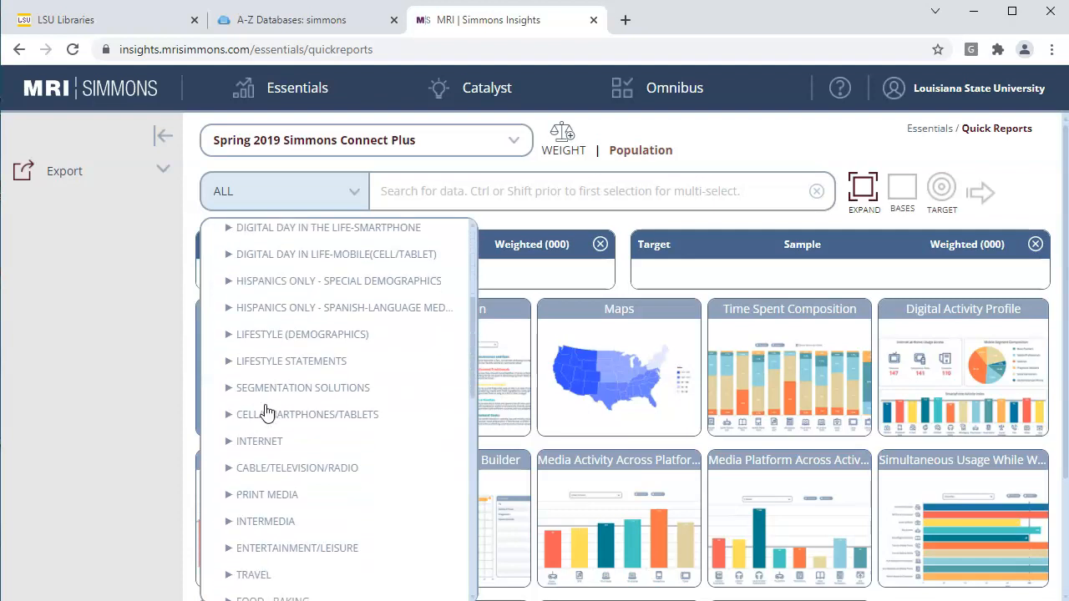
scroll(232, 382, down, 1)
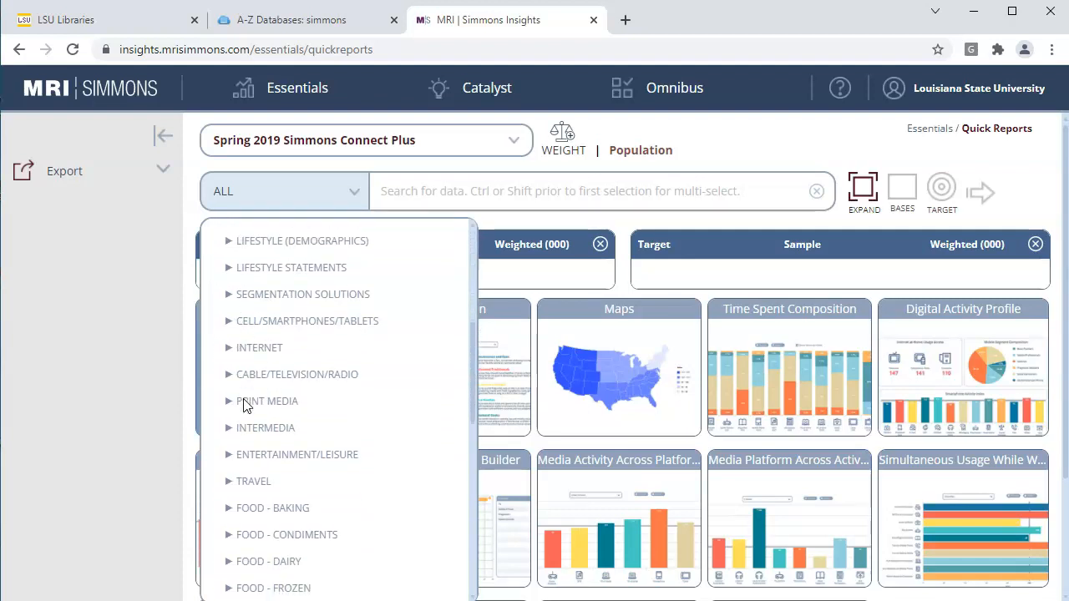
scroll(233, 368, up, 2)
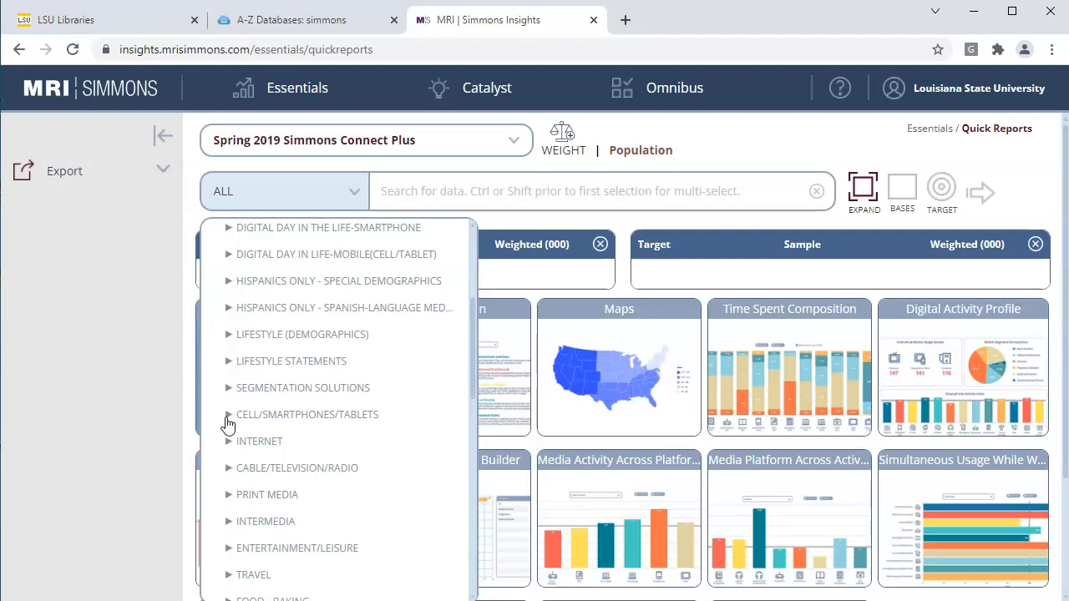
click(229, 335)
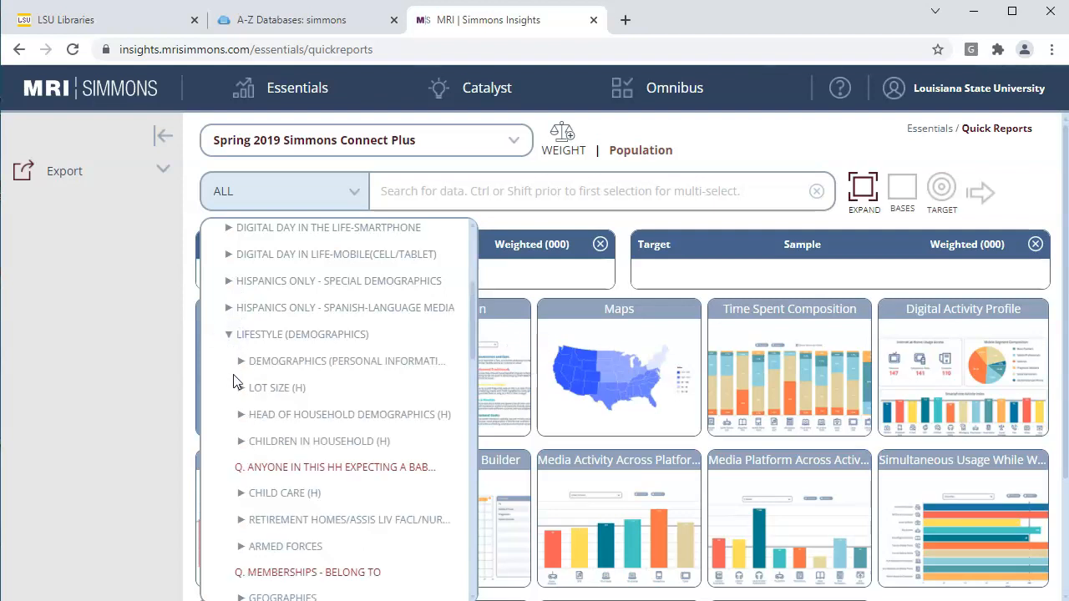
click(240, 361)
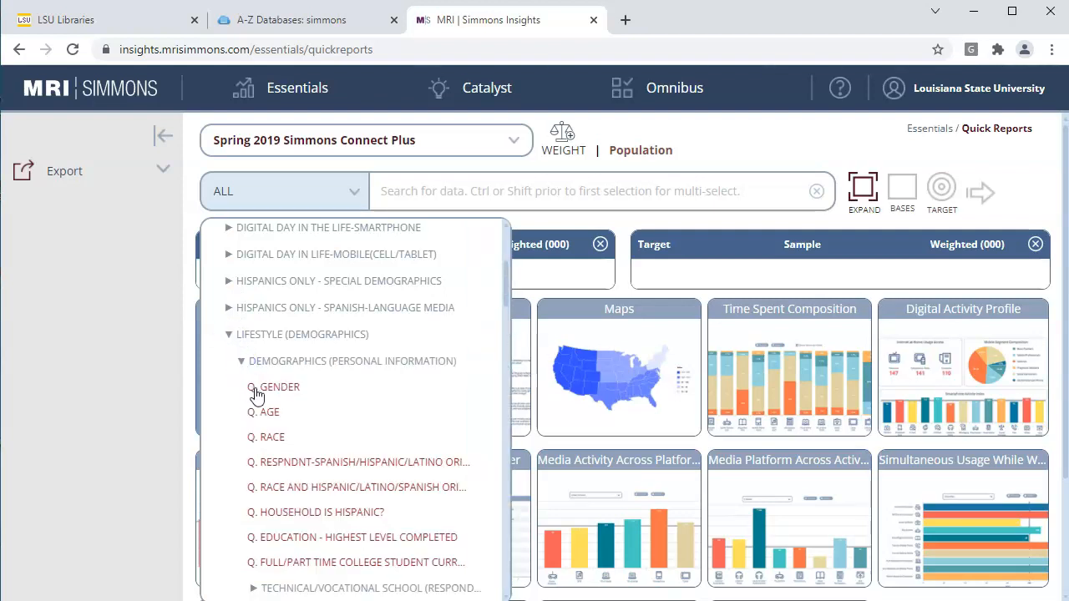
scroll(250, 411, up, 1)
scroll(234, 393, up, 2)
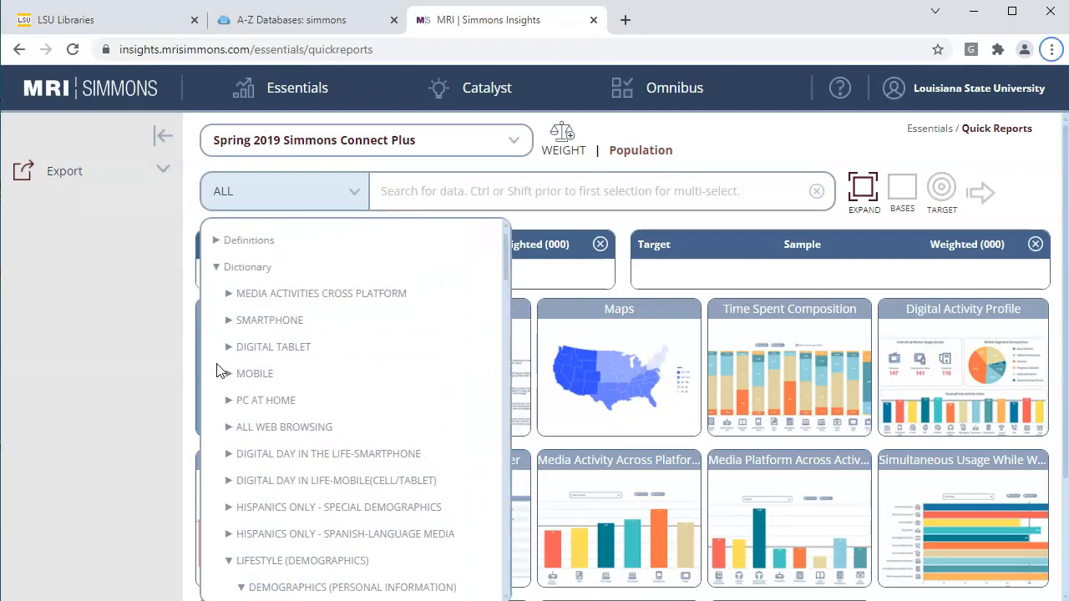
click(214, 291)
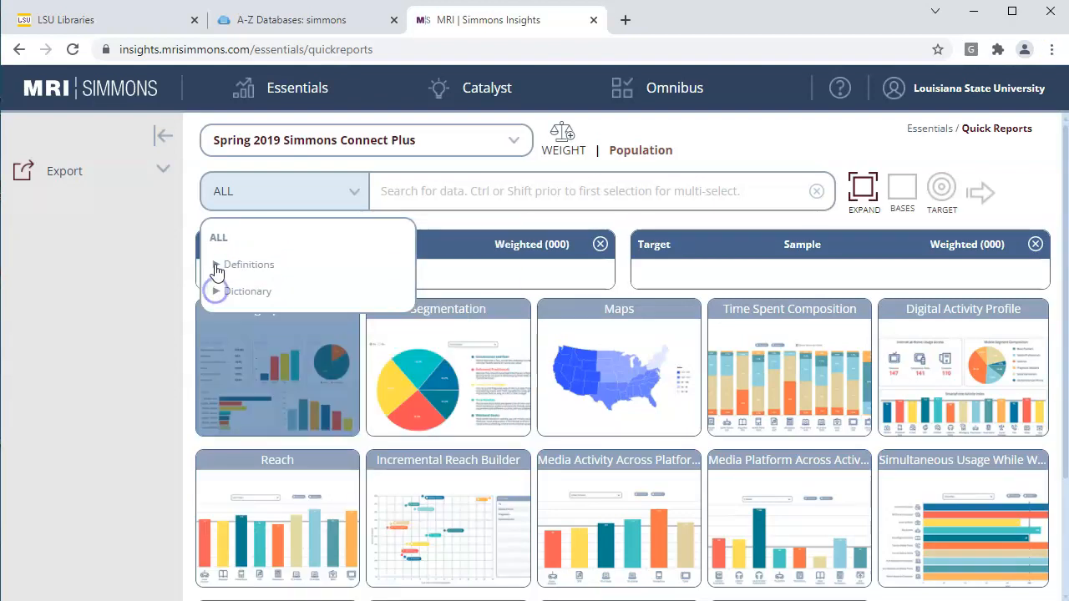
- Choose Gen X (40 - 54) from the Generations definitions and add it as the report target
click(216, 264)
click(244, 453)
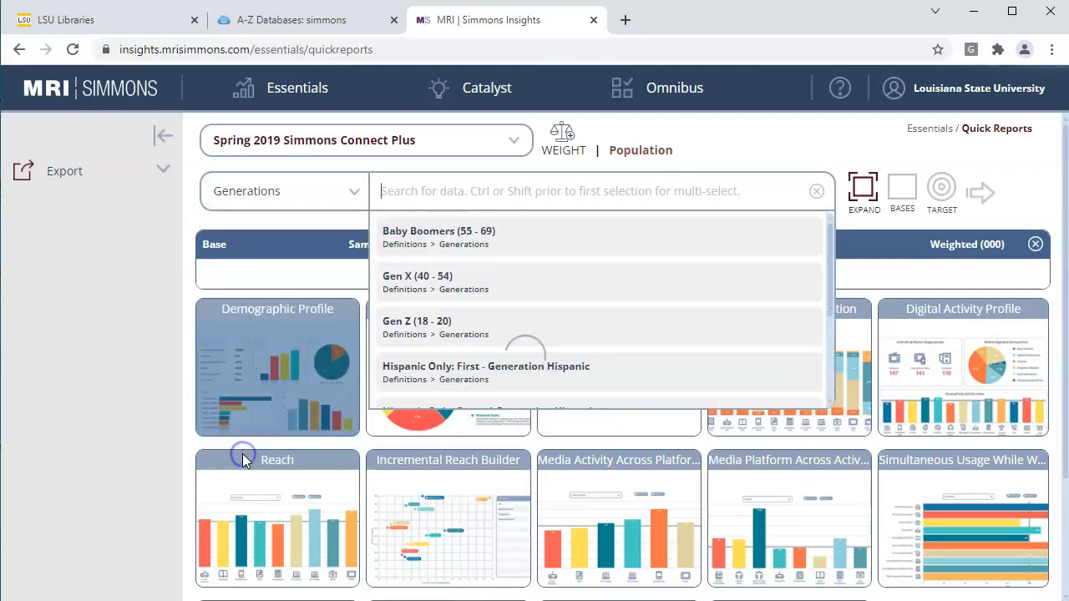
click(505, 282)
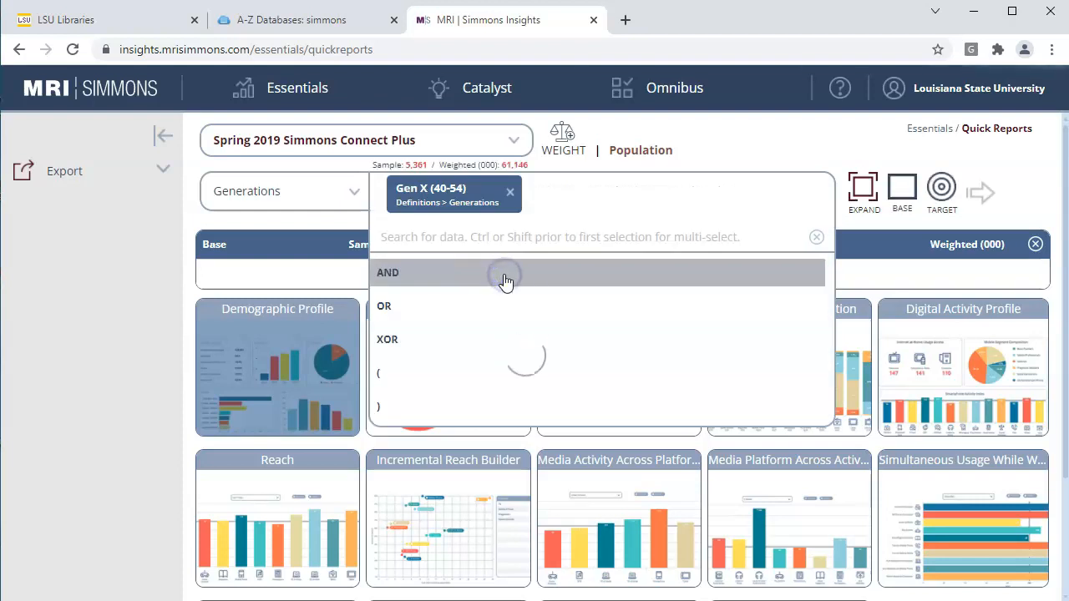
click(941, 190)
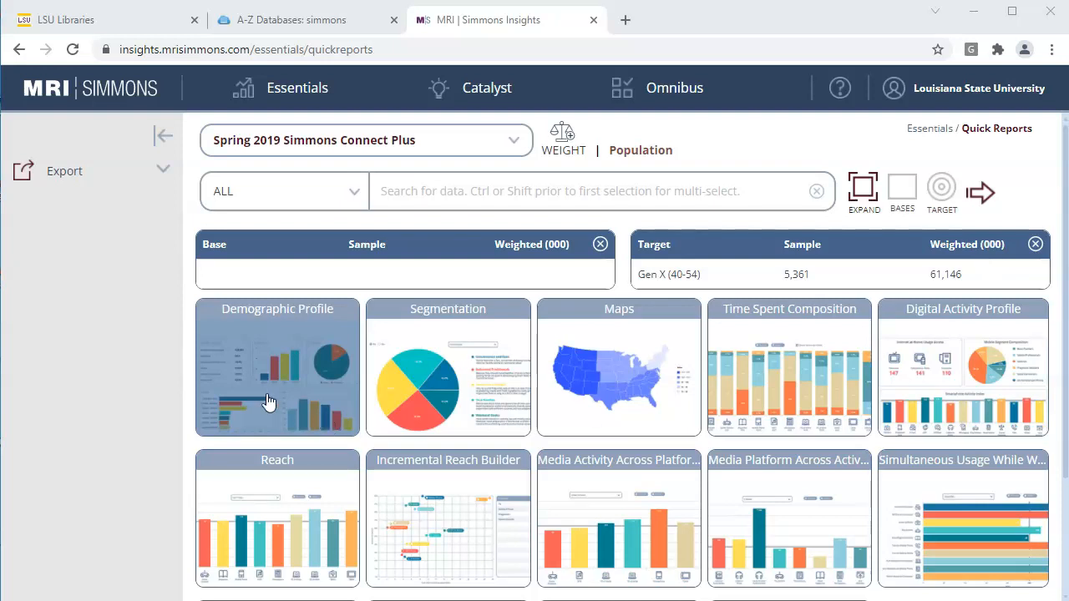
- Run the Demographic Profile report for the Gen X target and review its charts down to age and gender
click(982, 193)
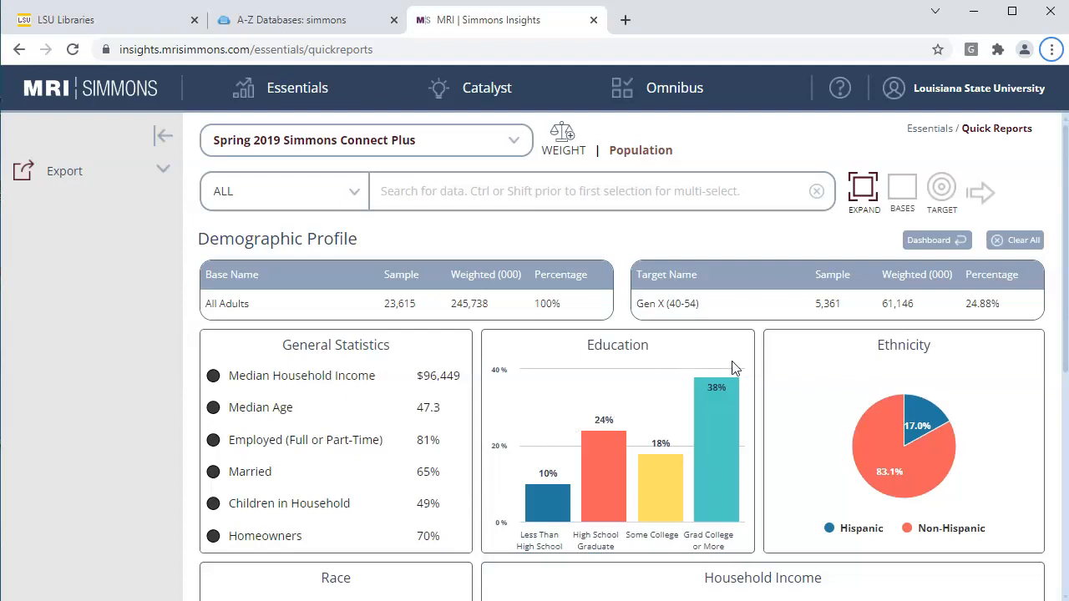
scroll(749, 448, down, 4)
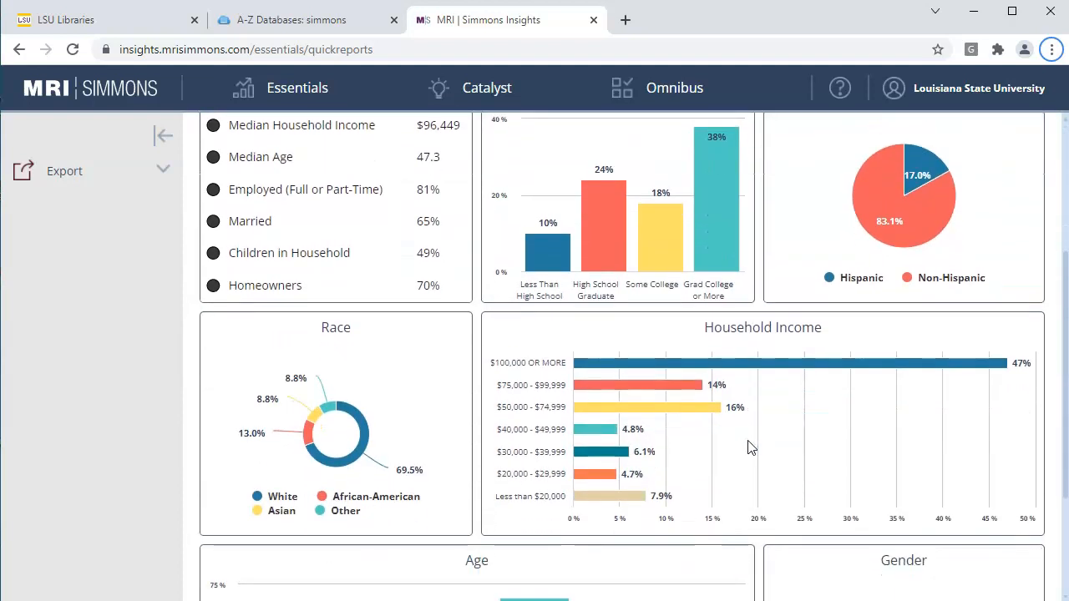
scroll(749, 448, down, 1)
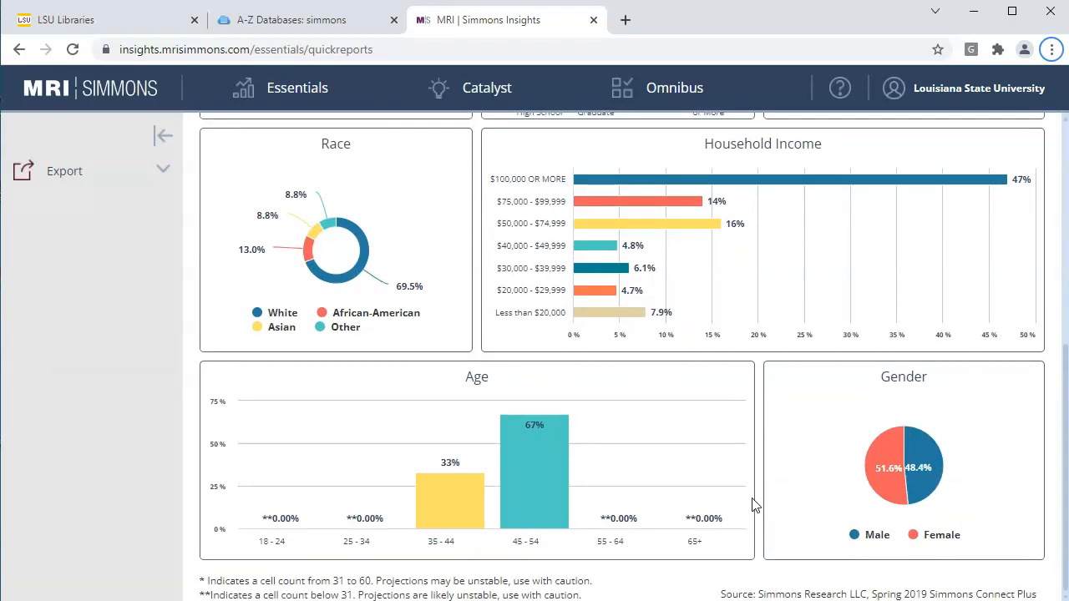
- Search for "generation x", add Gen X (40 - 54) to a new search expression, and append the AND operator
scroll(275, 480, up, 5)
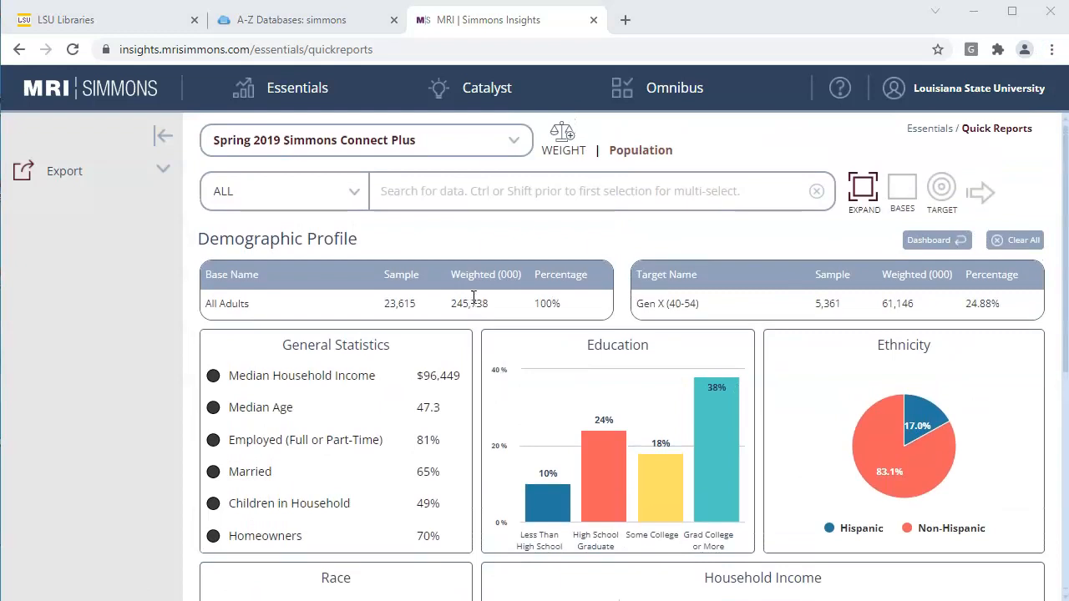
click(456, 196)
text(generation x)
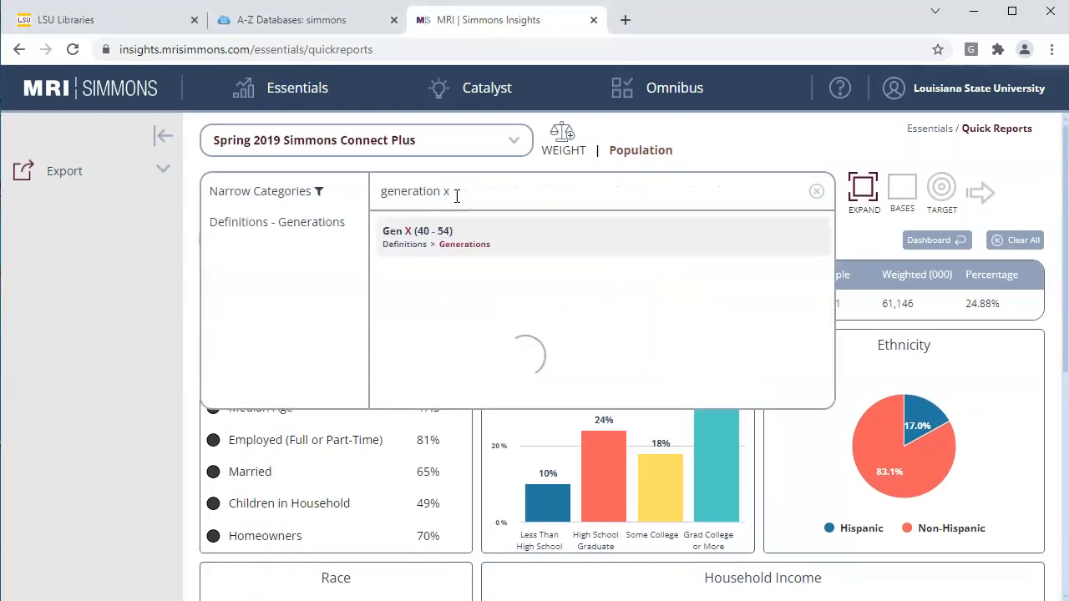
click(459, 234)
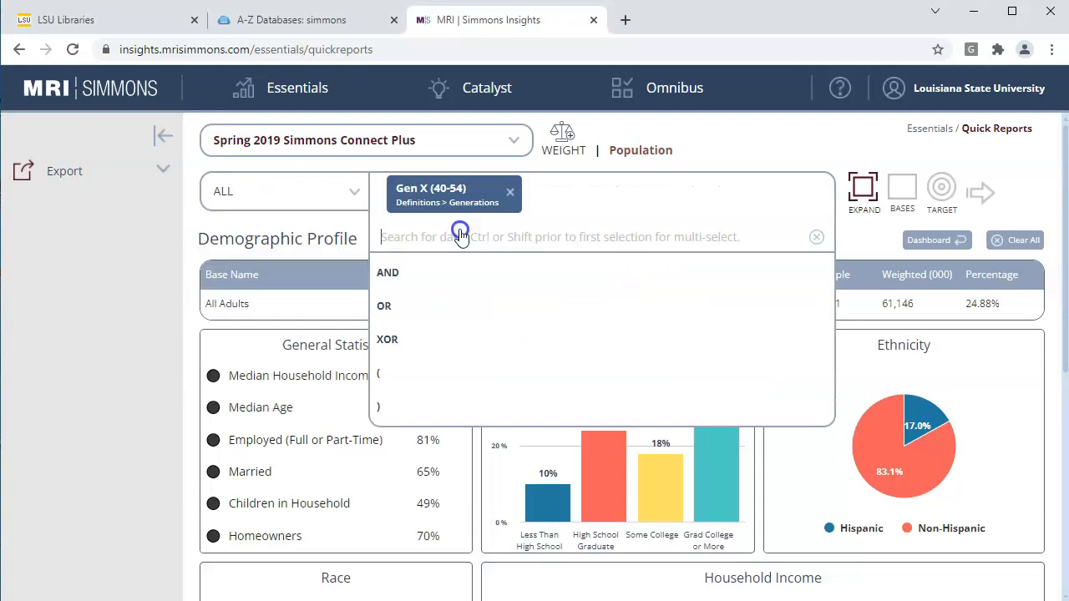
click(398, 275)
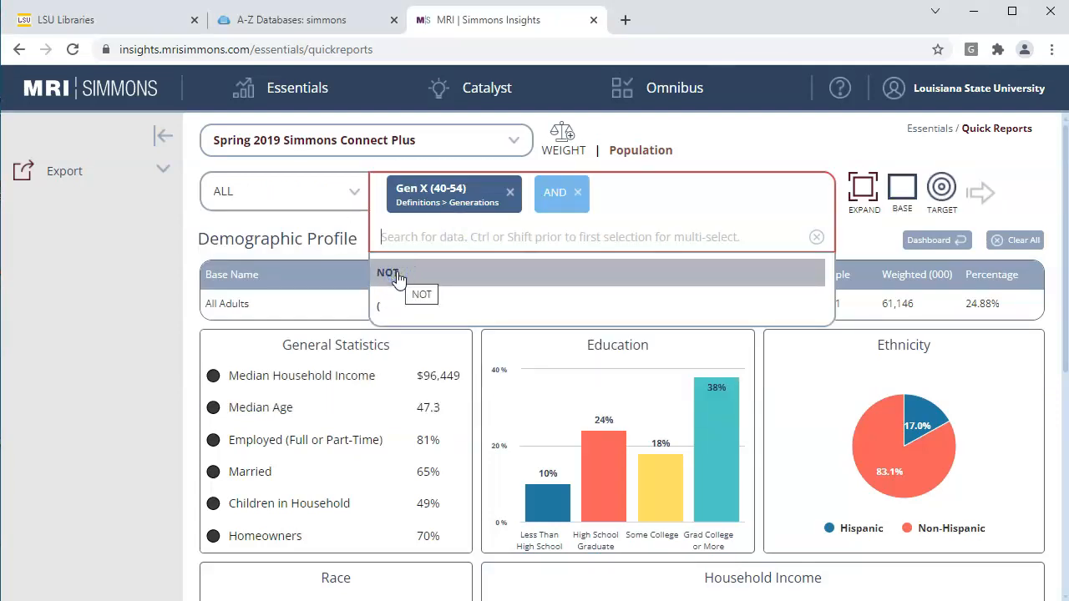
- Limit the search data to the Leisure Activities/Hobbies question for the last 12 months, under Entertainment/Leisure in the Dictionary
click(356, 197)
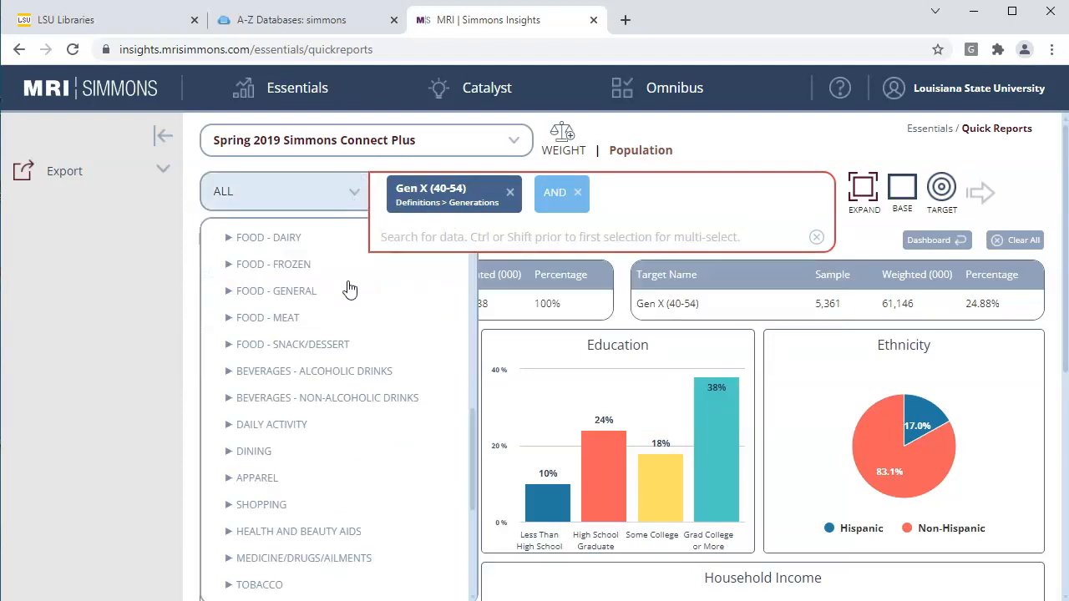
scroll(349, 328, up, 1)
scroll(349, 328, up, 8)
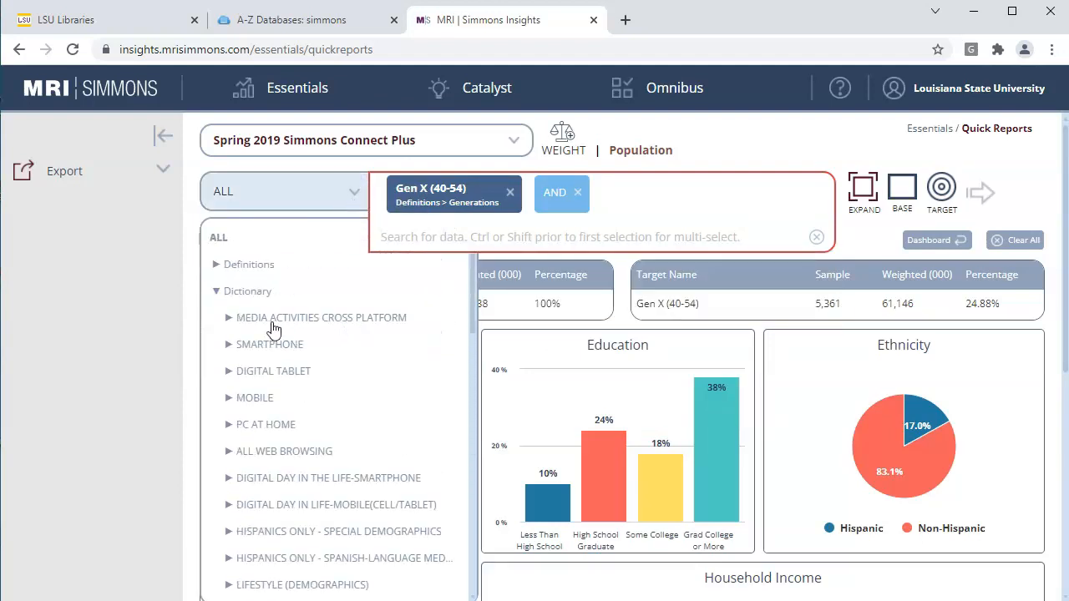
click(216, 291)
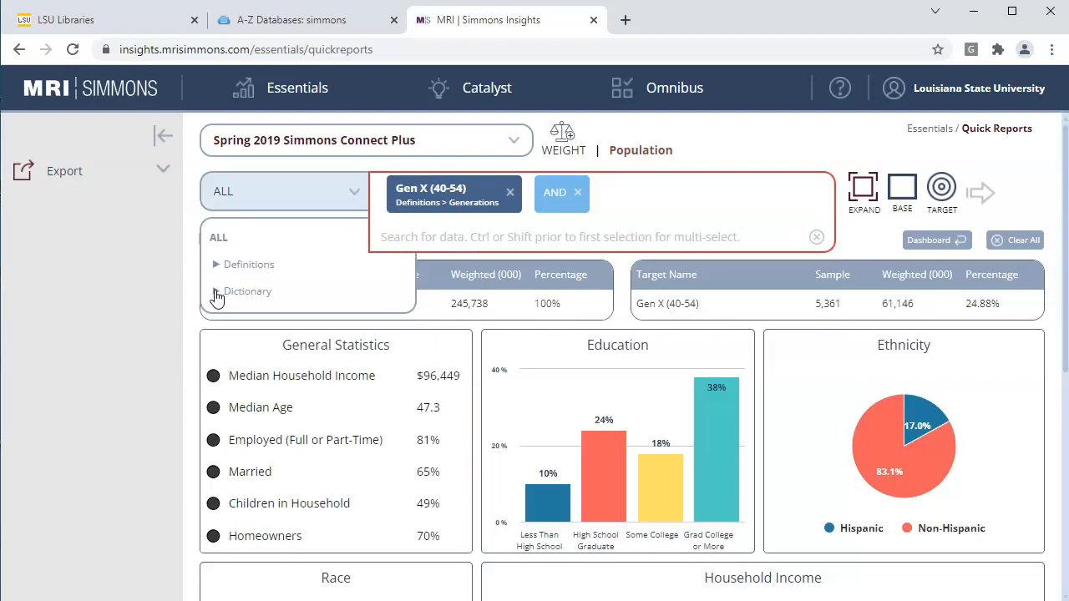
click(216, 291)
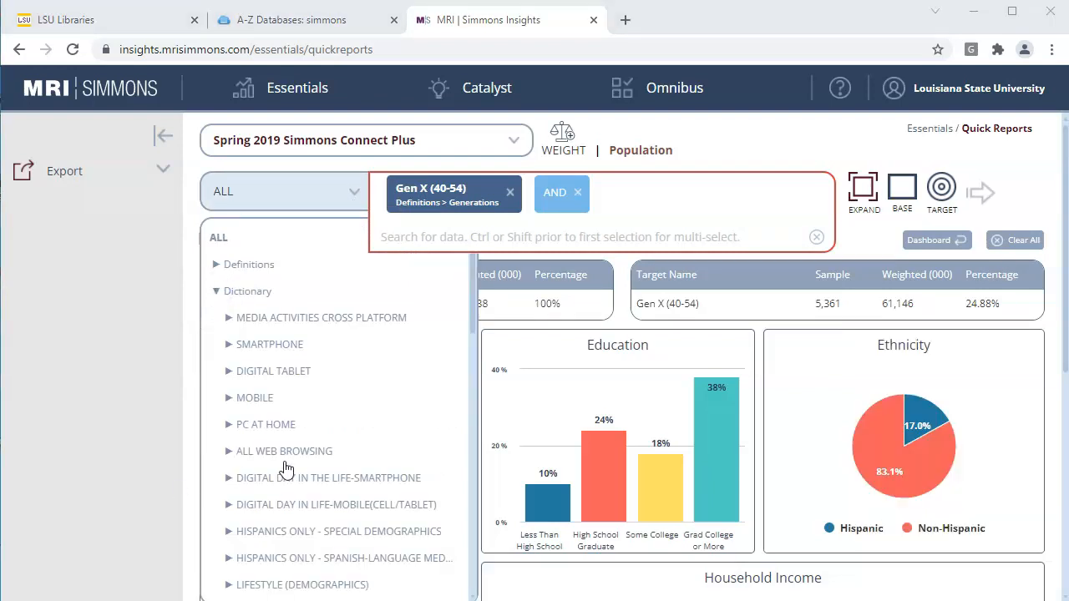
scroll(284, 468, down, 5)
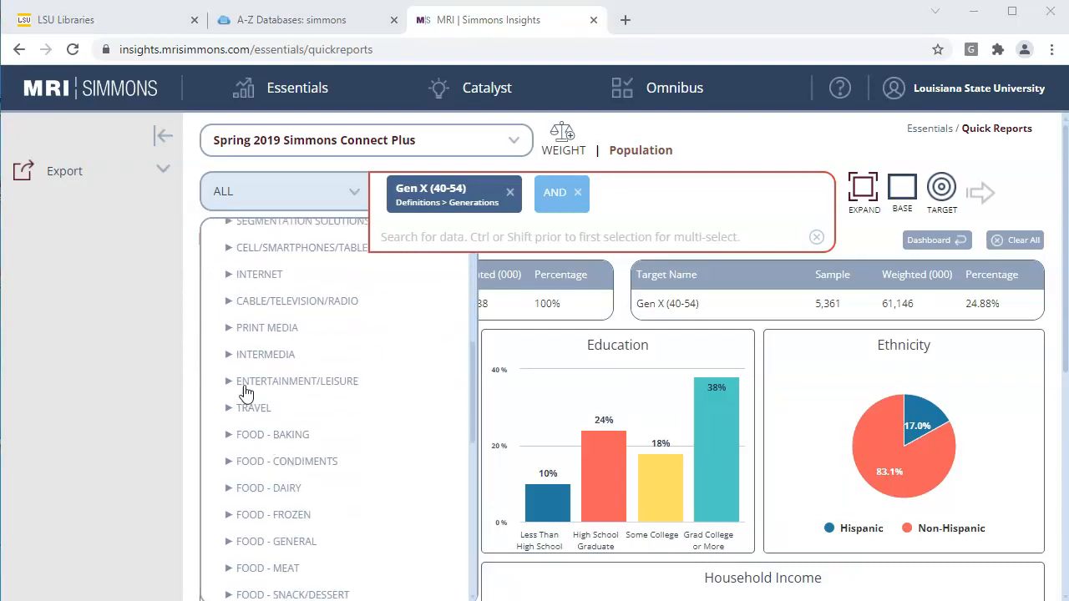
click(250, 386)
scroll(264, 491, down, 3)
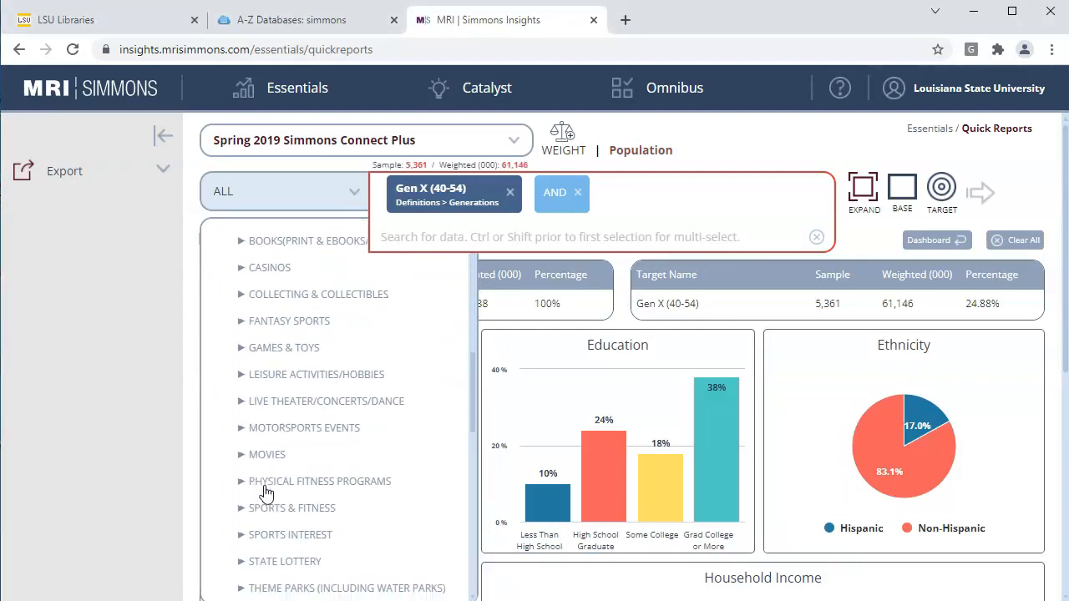
scroll(265, 493, down, 1)
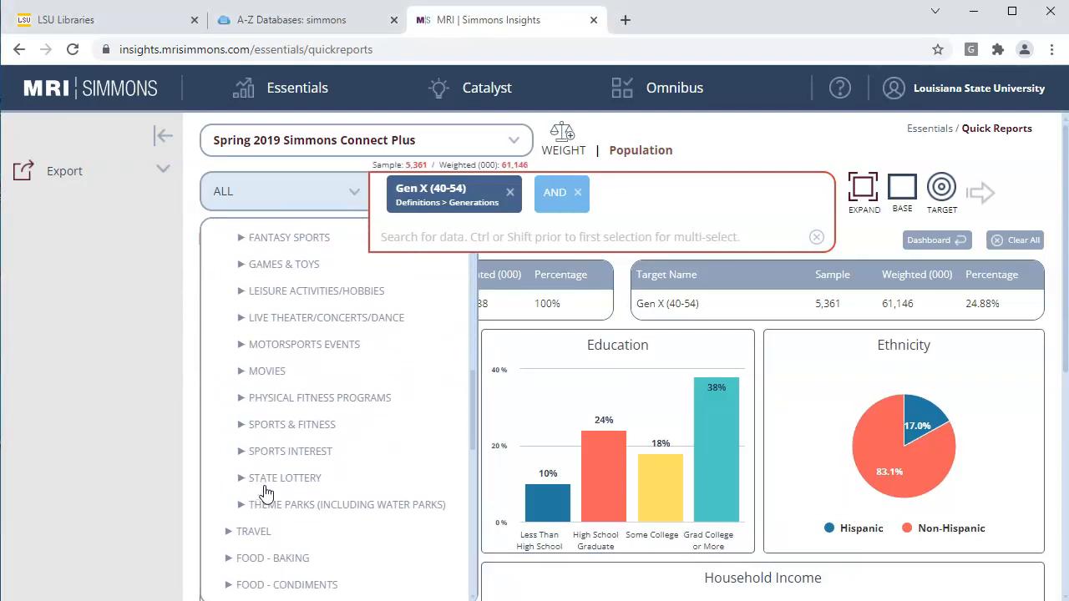
click(240, 291)
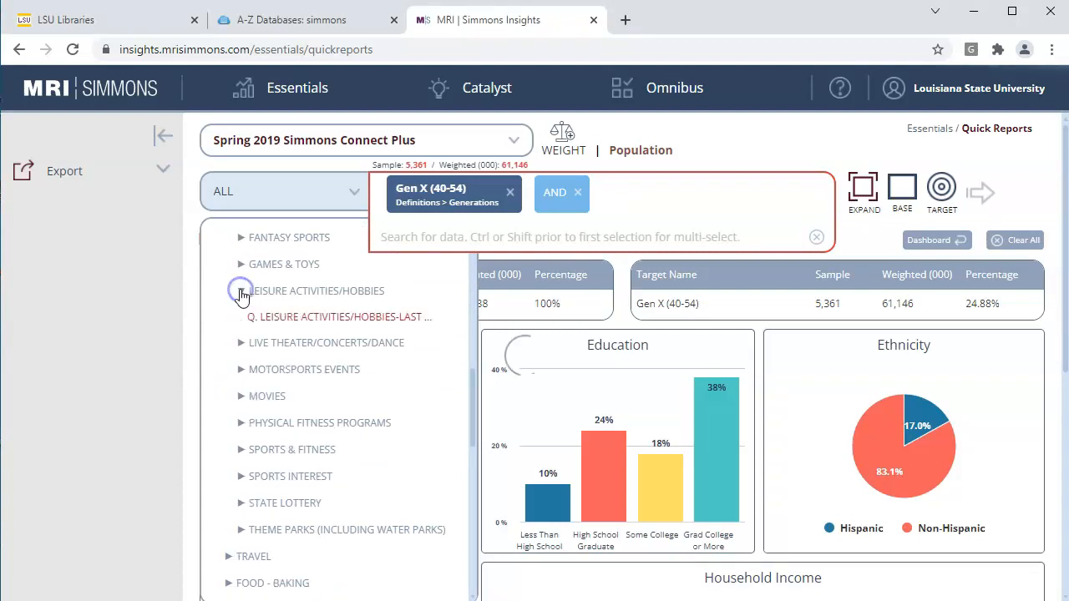
click(301, 321)
- Add Tailgating from the leisure activities list as the second condition of the expression
scroll(411, 359, down, 8)
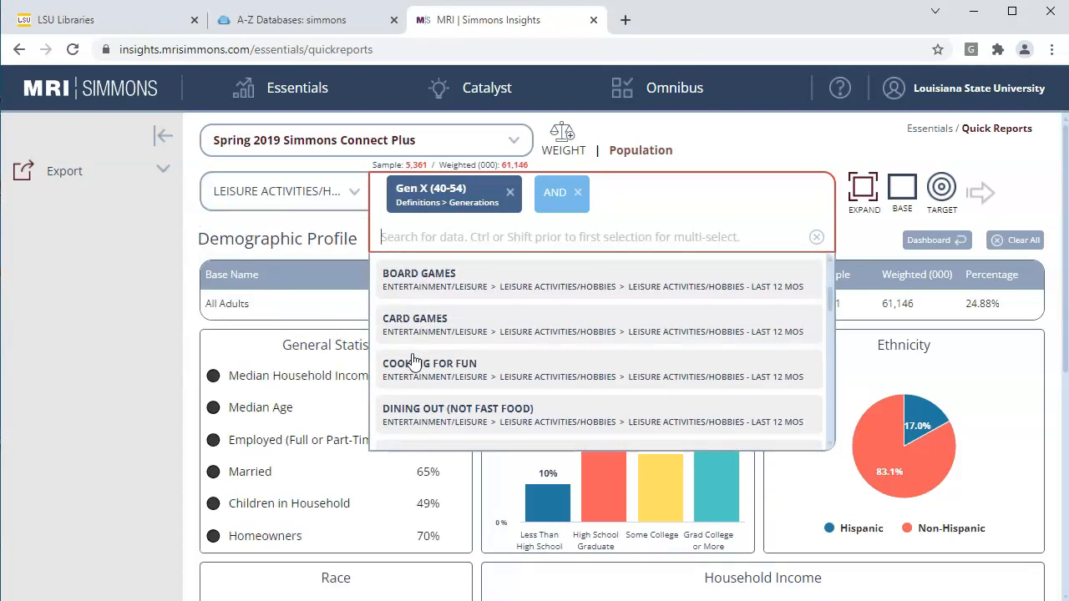
scroll(411, 359, down, 5)
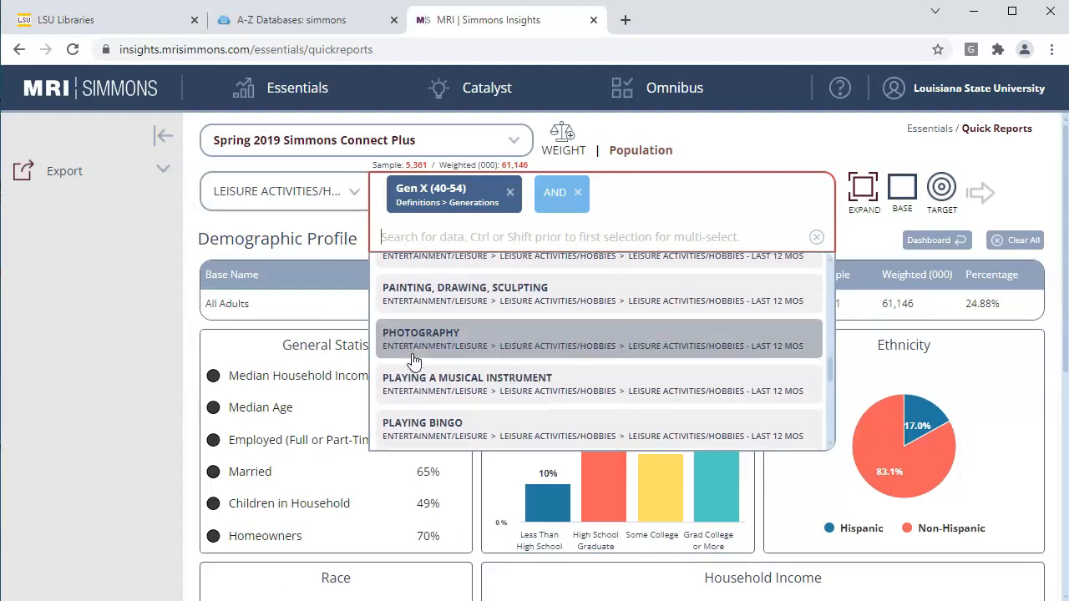
scroll(415, 359, down, 2)
scroll(417, 344, up, 2)
click(440, 323)
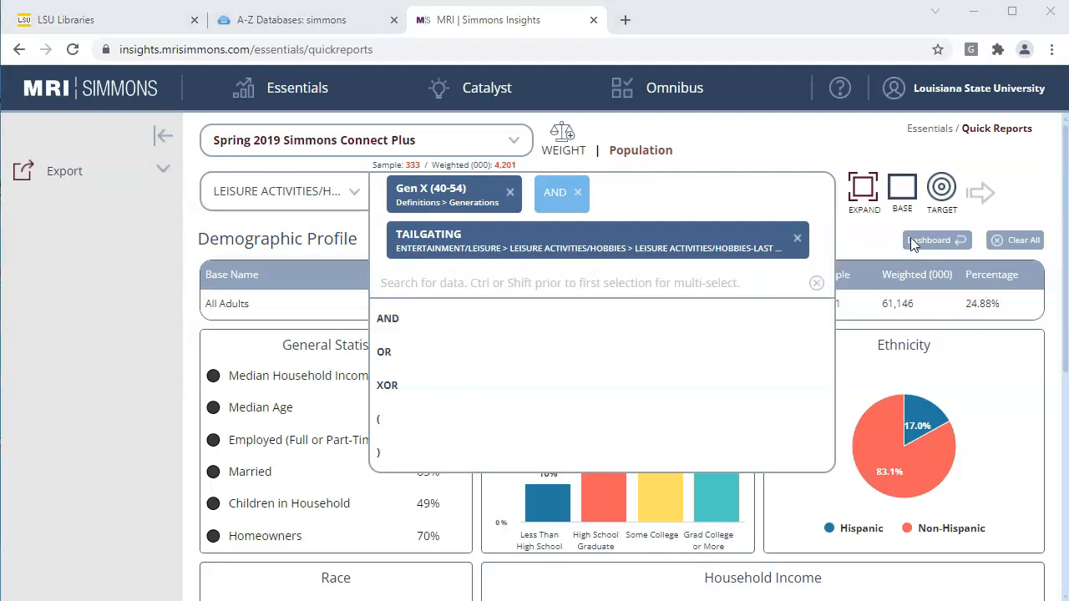
- Set the combined Gen X and Tailgating expression as the target and rerun the Demographic Profile report
click(941, 188)
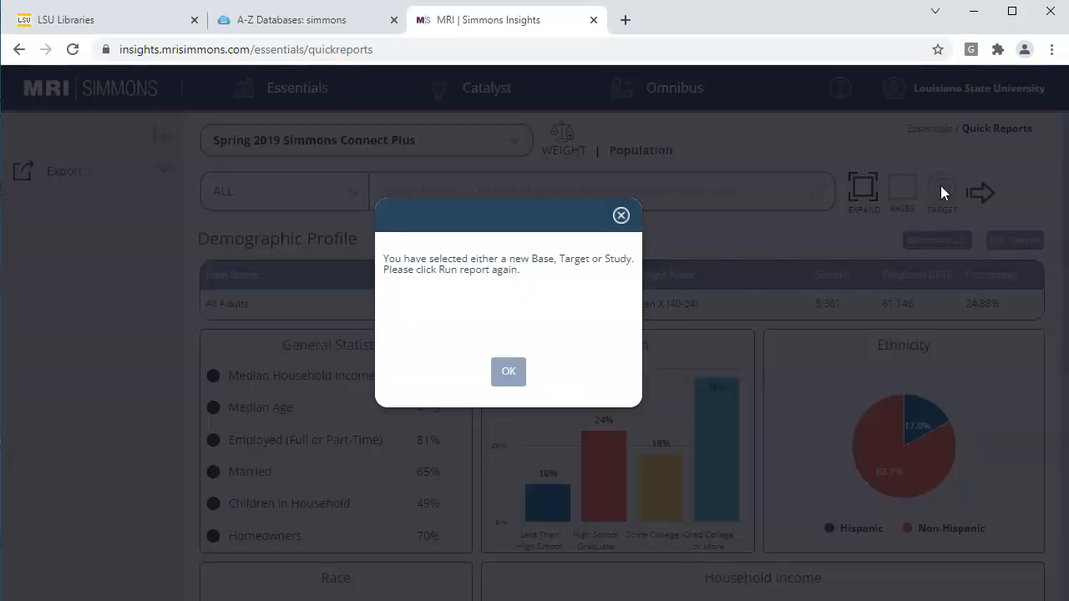
click(509, 374)
click(984, 197)
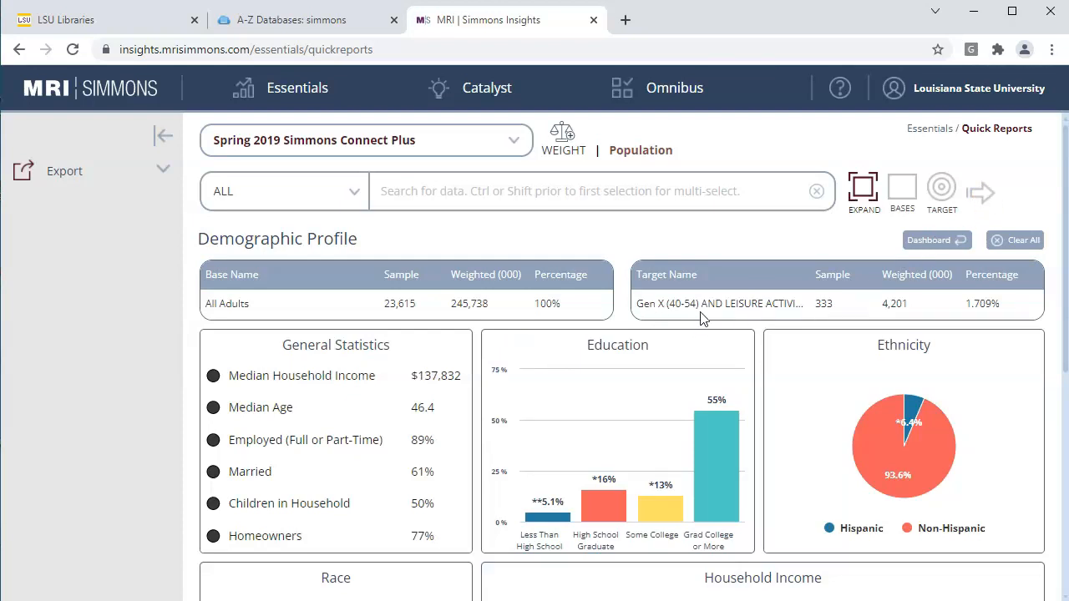
- Return to the quick reports dashboard and run the Social Media Activity Profile report for the same target
click(925, 240)
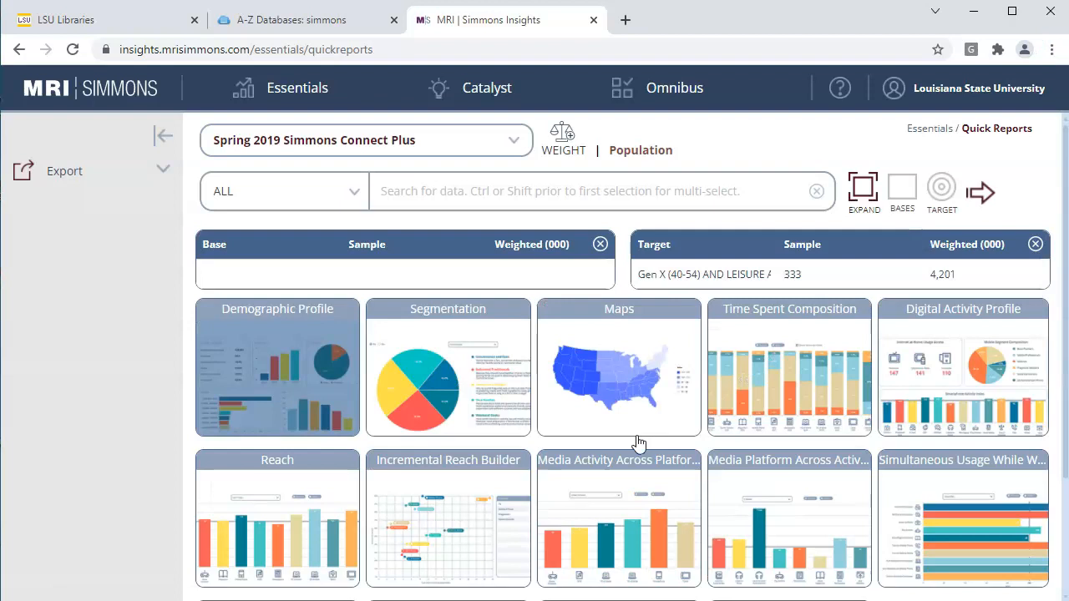
scroll(637, 437, down, 2)
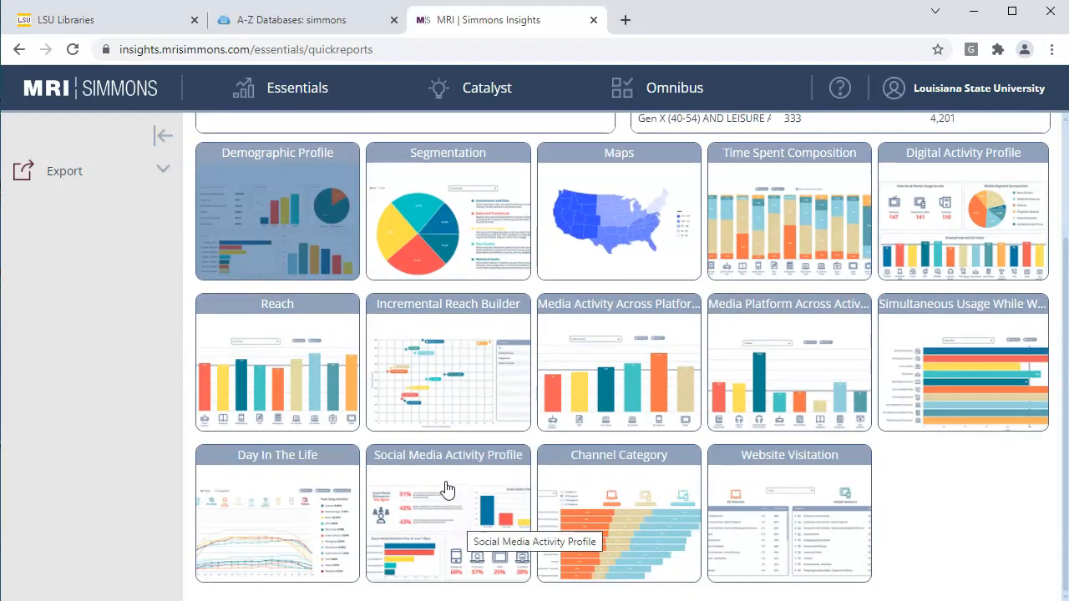
scroll(804, 342, up, 2)
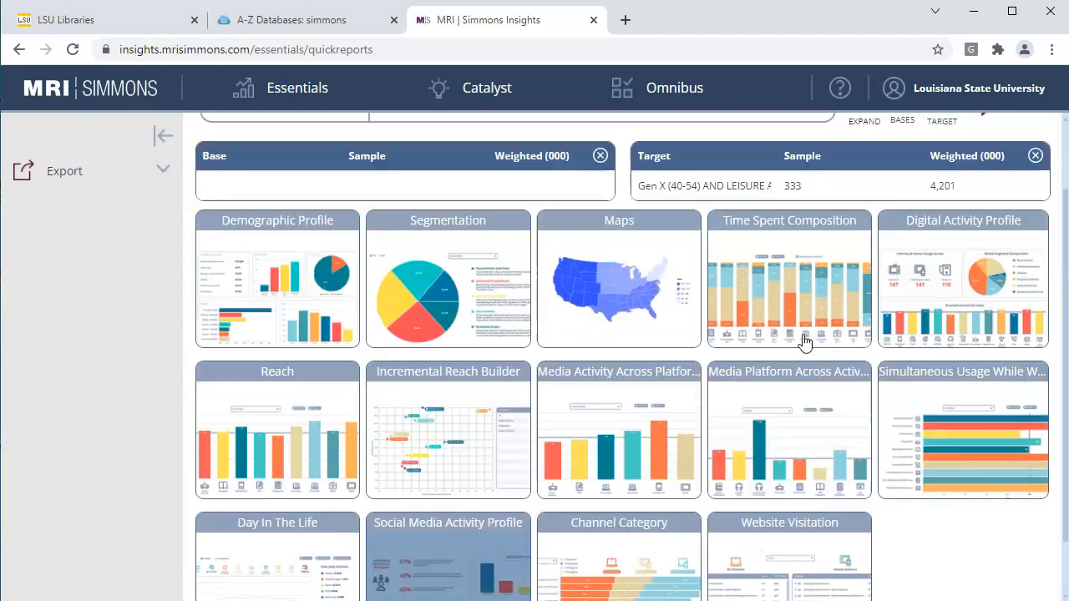
click(979, 193)
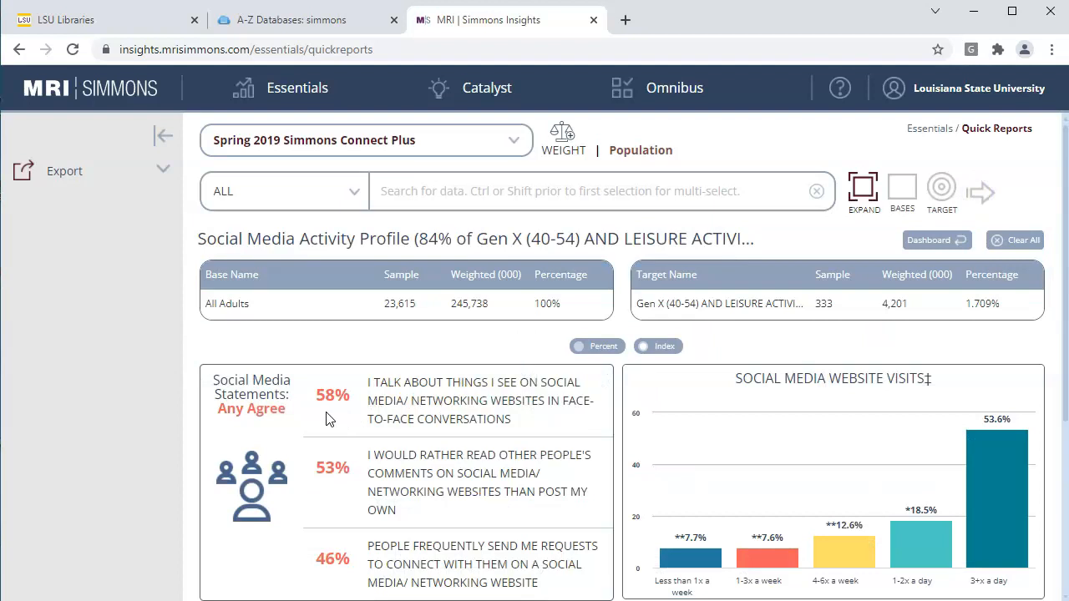
mouse_move(349, 413)
mouse_move(543, 427)
key(F10)
- Go back to the quick reports dashboard and export the report data in .XLS format
click(927, 240)
scroll(612, 438, down, 1)
scroll(612, 438, down, 2)
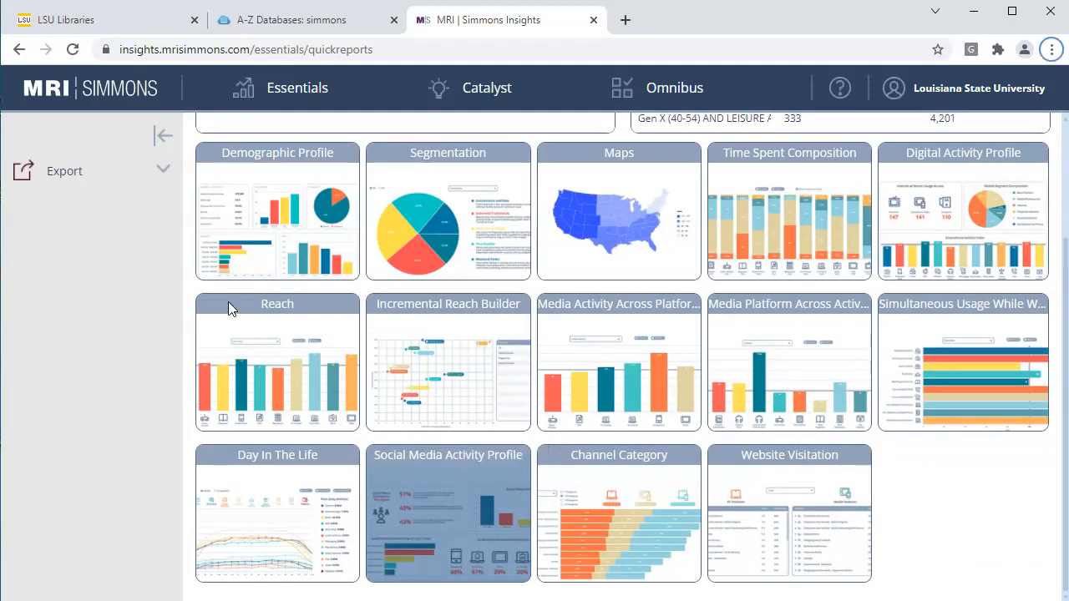
scroll(228, 301, up, 3)
click(165, 170)
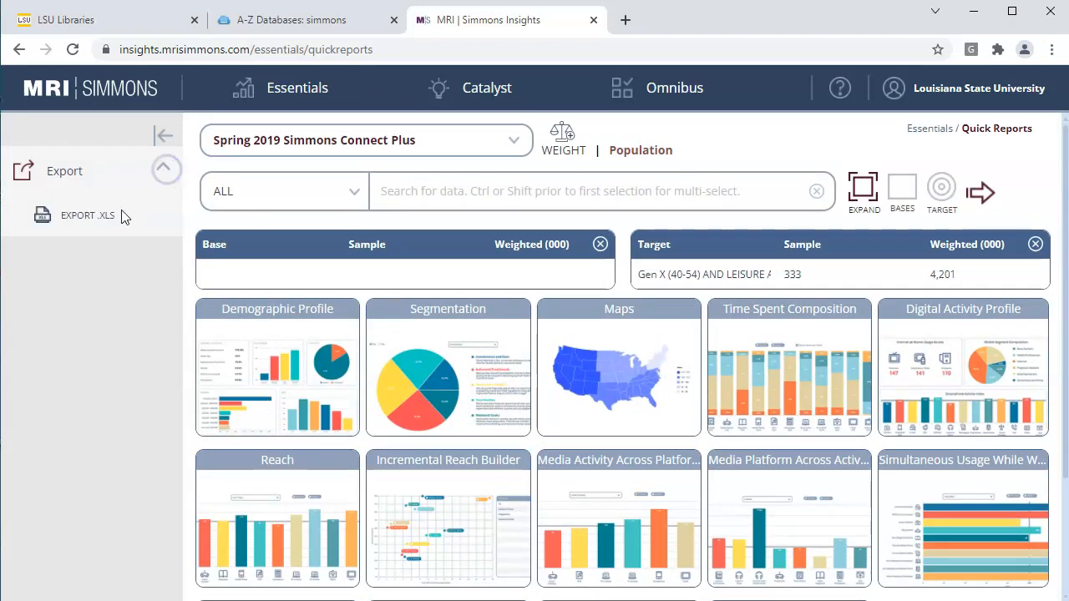
click(74, 218)
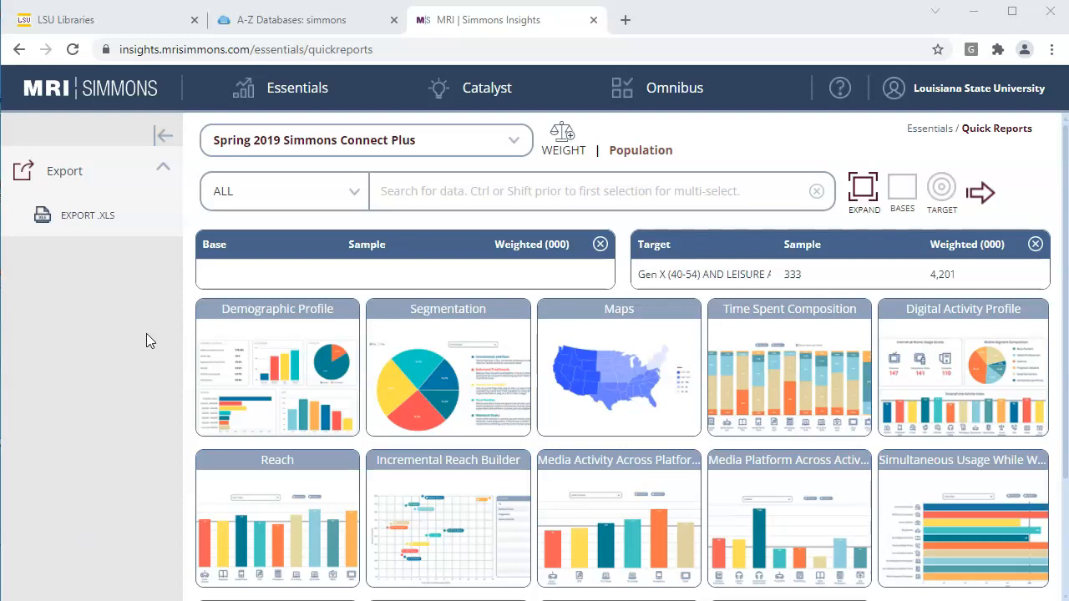
- Switch to the LSU Libraries site and open the MC 4002 PR & Social Media Strategy research guide under the Public Relations subject
click(152, 22)
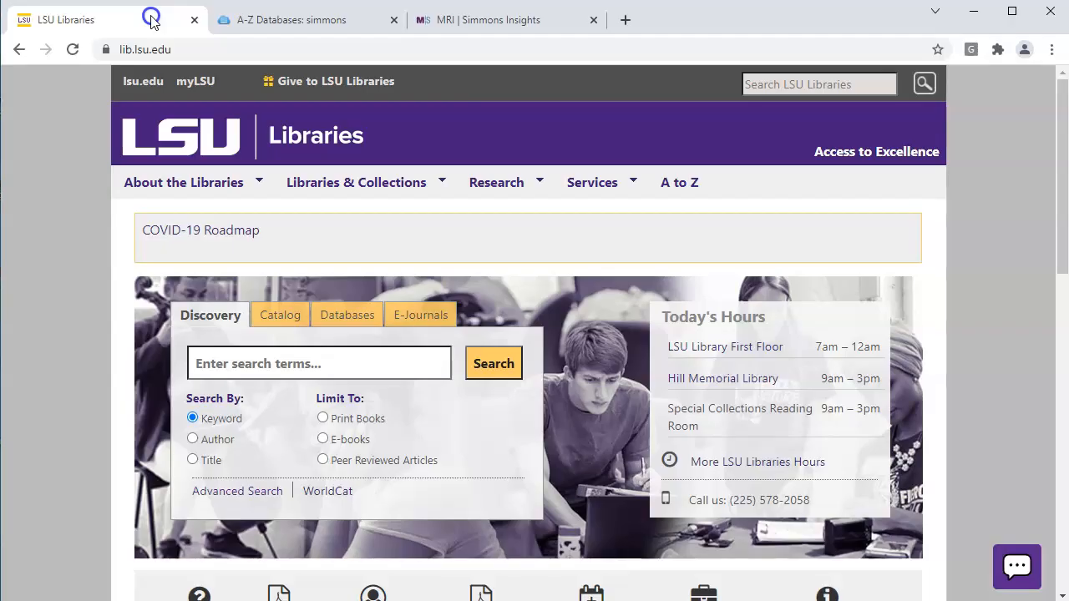
scroll(85, 368, down, 4)
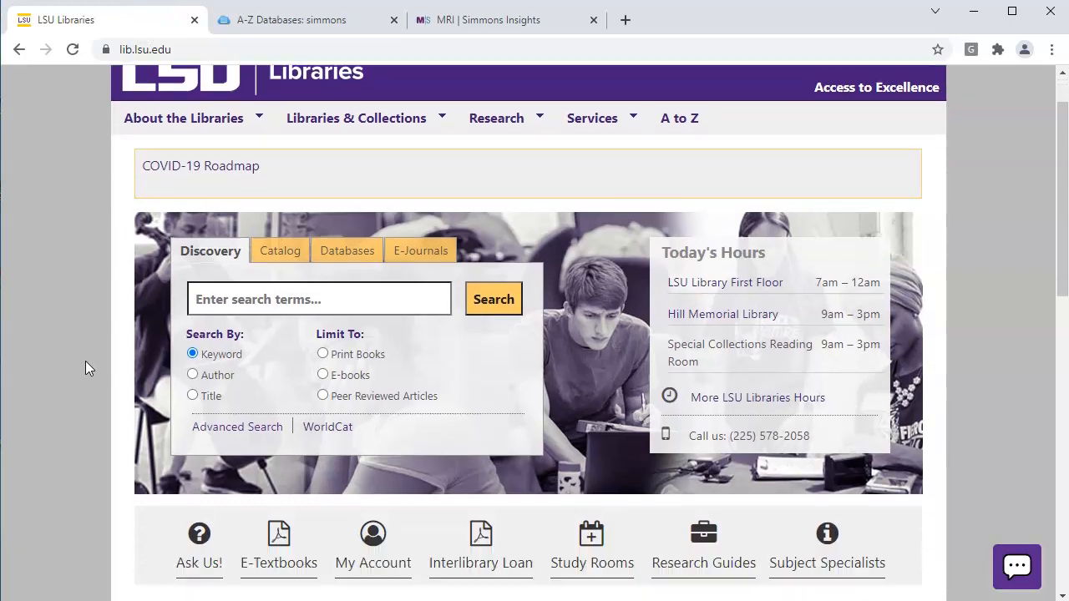
click(712, 306)
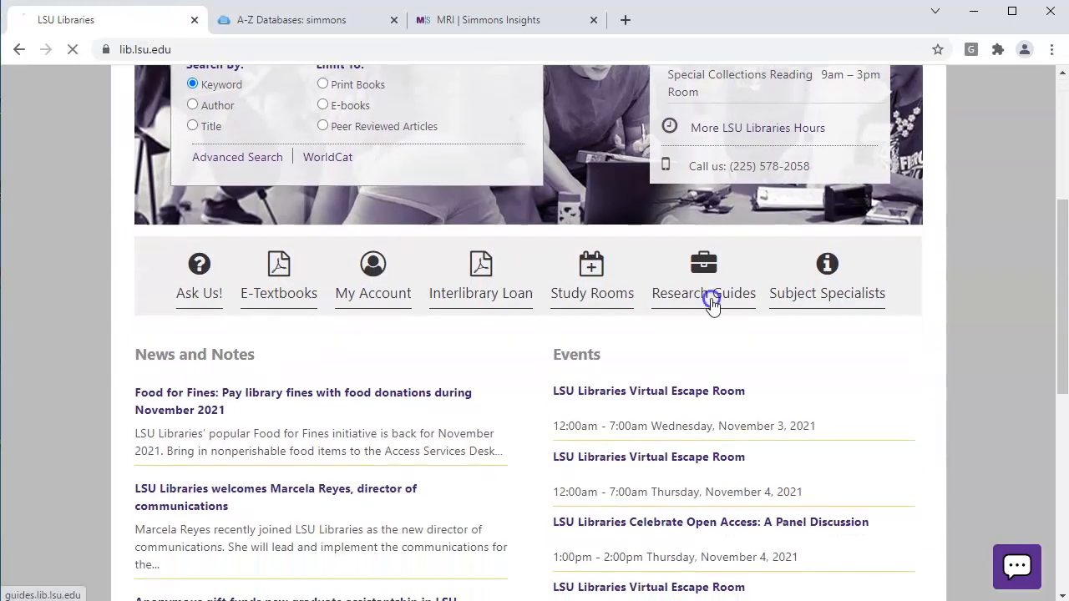
click(418, 181)
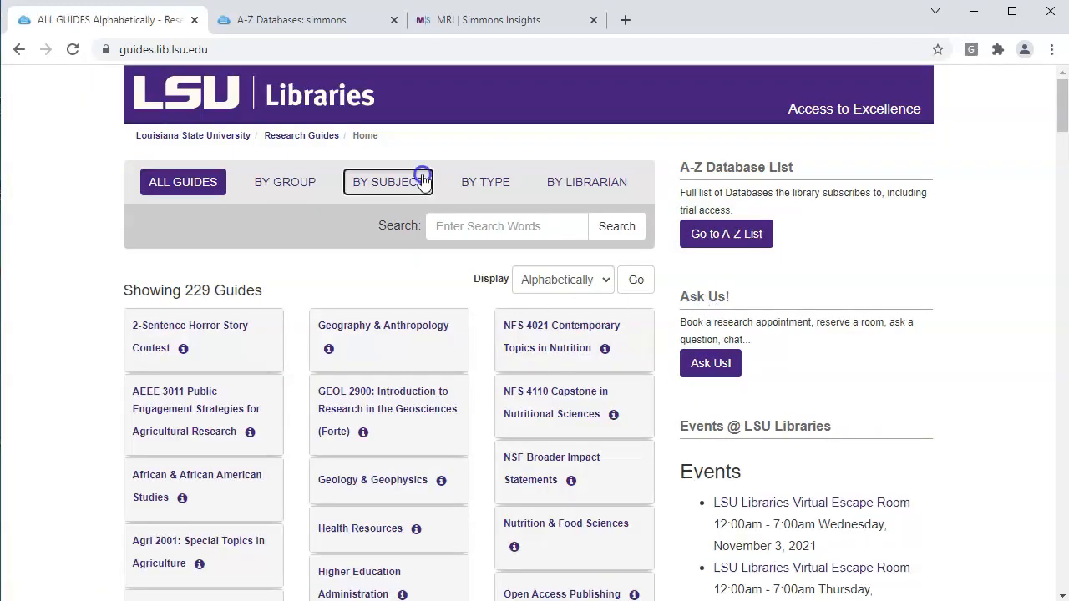
scroll(505, 442, down, 7)
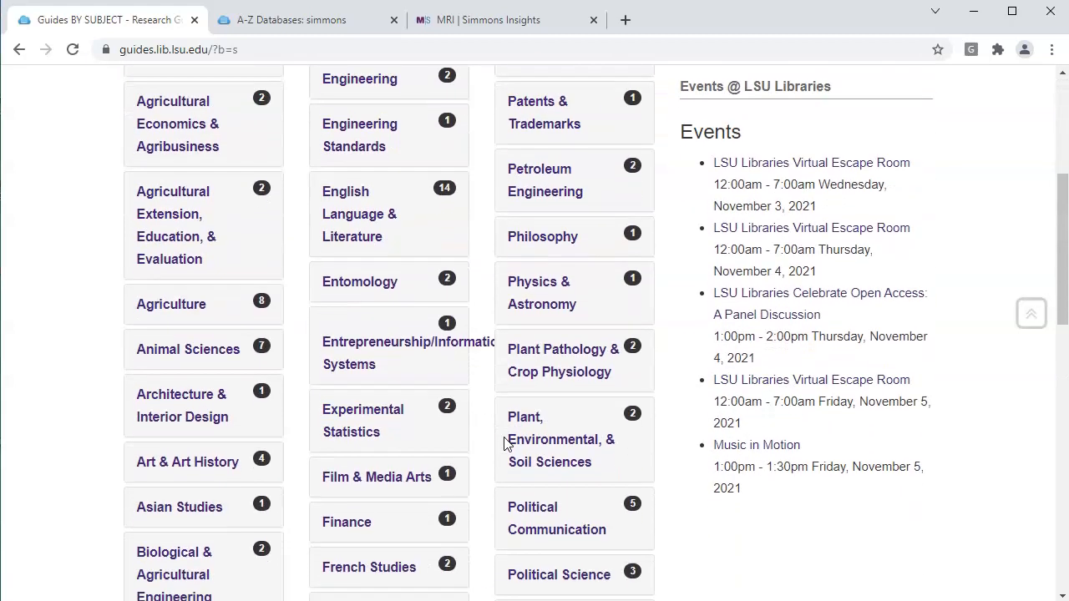
click(533, 409)
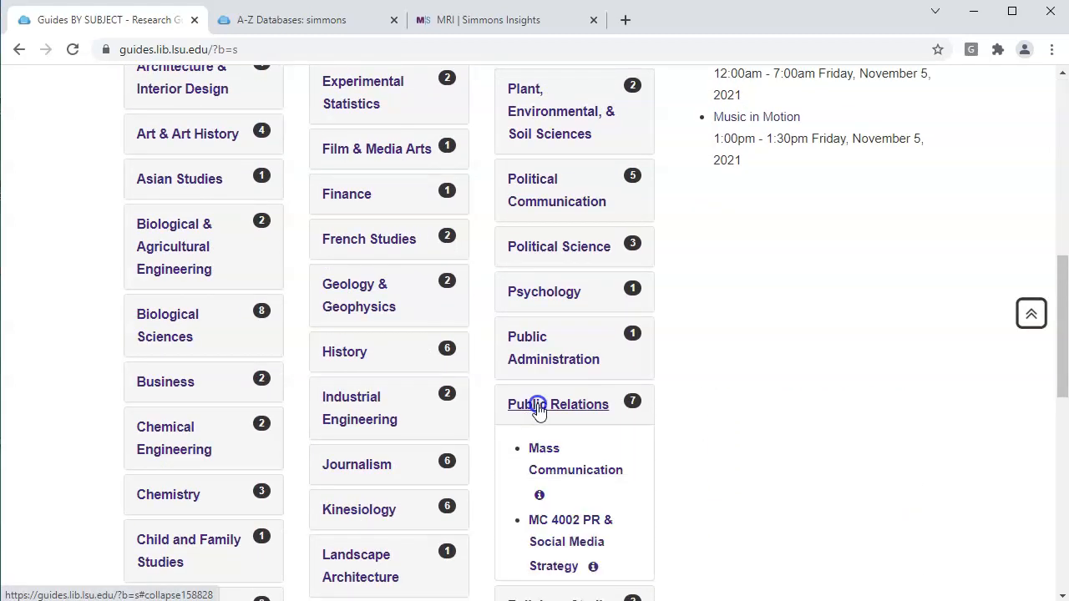
click(539, 521)
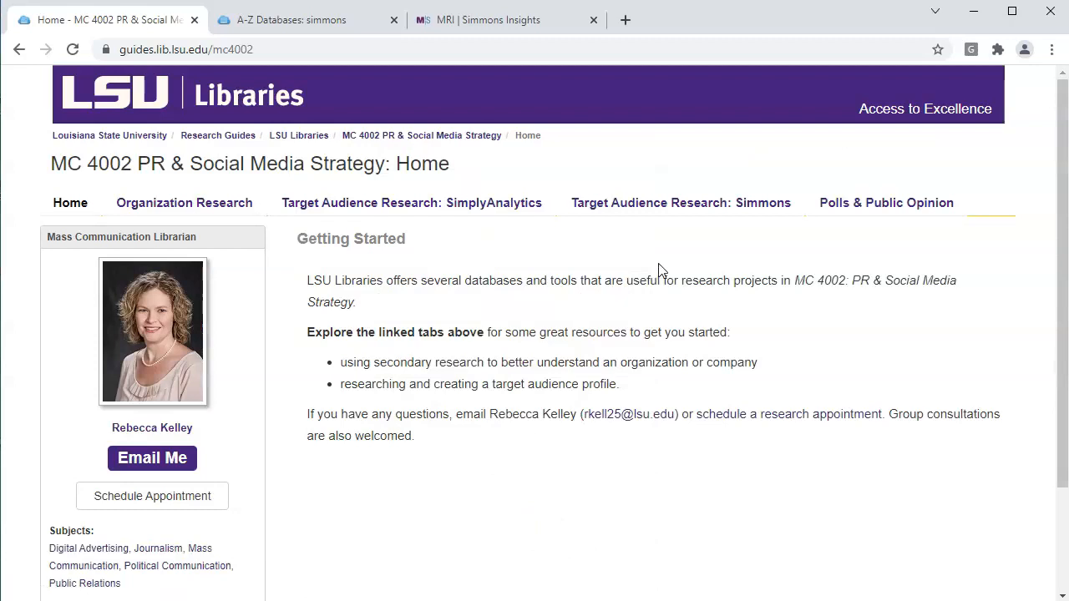
- Open the guide's Target Audience Research: Simmons page and review its Quick Reports instructions
click(699, 208)
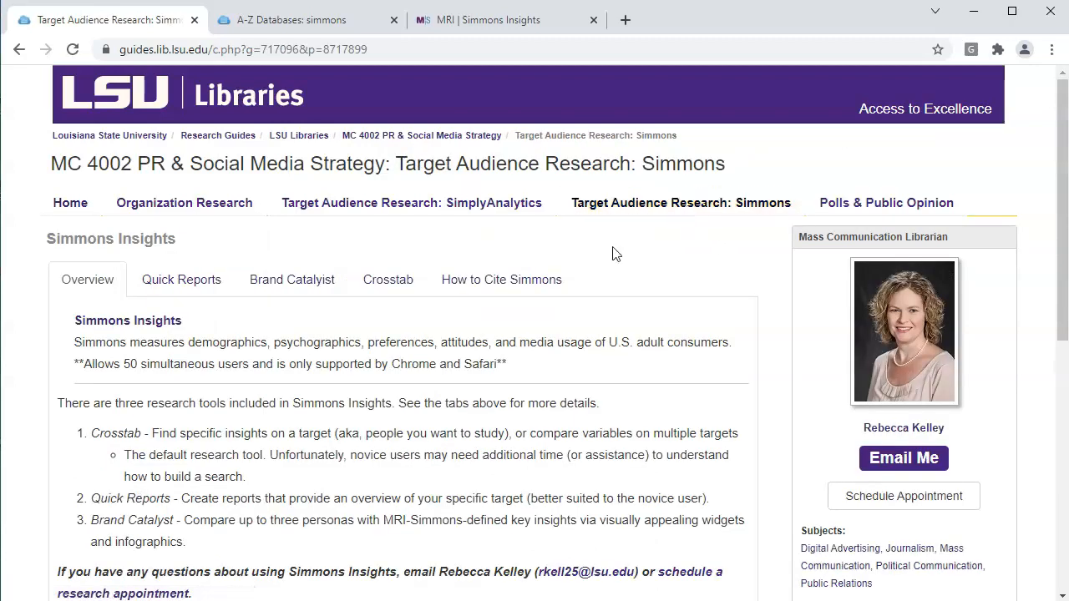
click(210, 282)
scroll(272, 393, down, 2)
scroll(272, 393, down, 4)
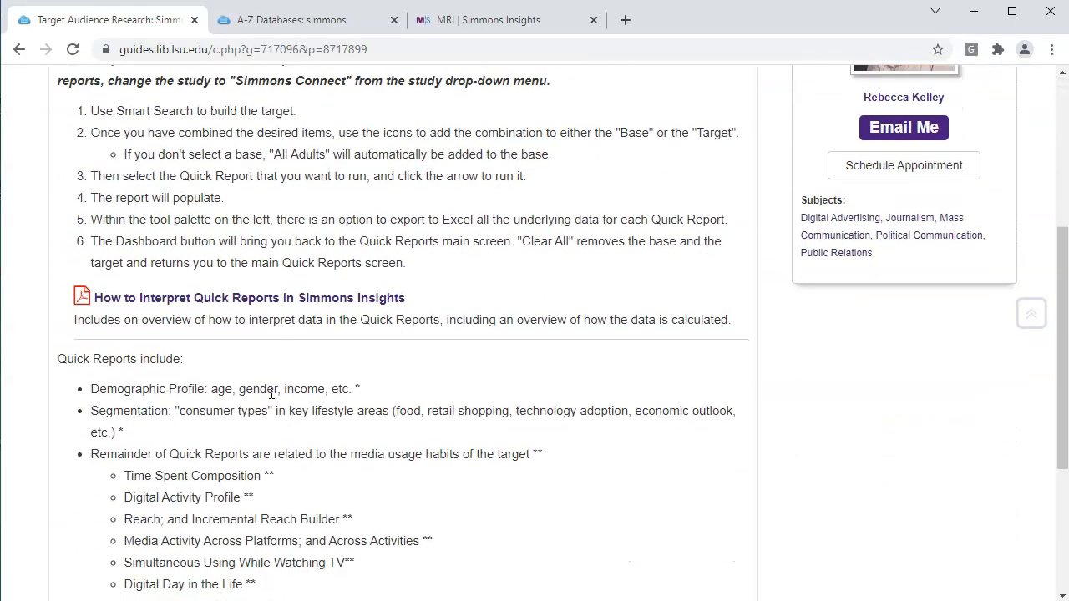
scroll(271, 392, up, 5)
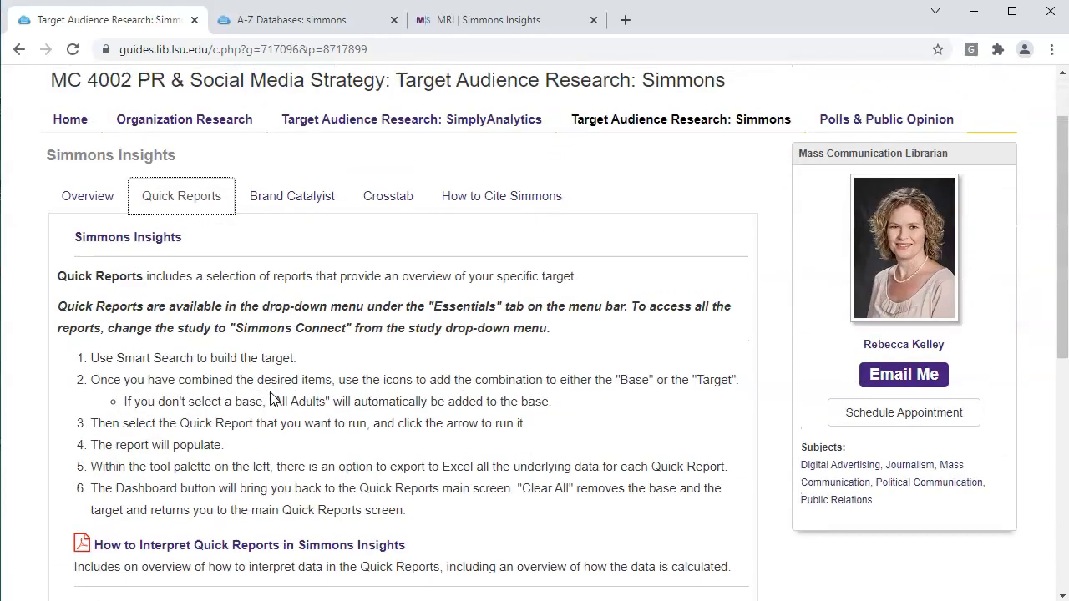